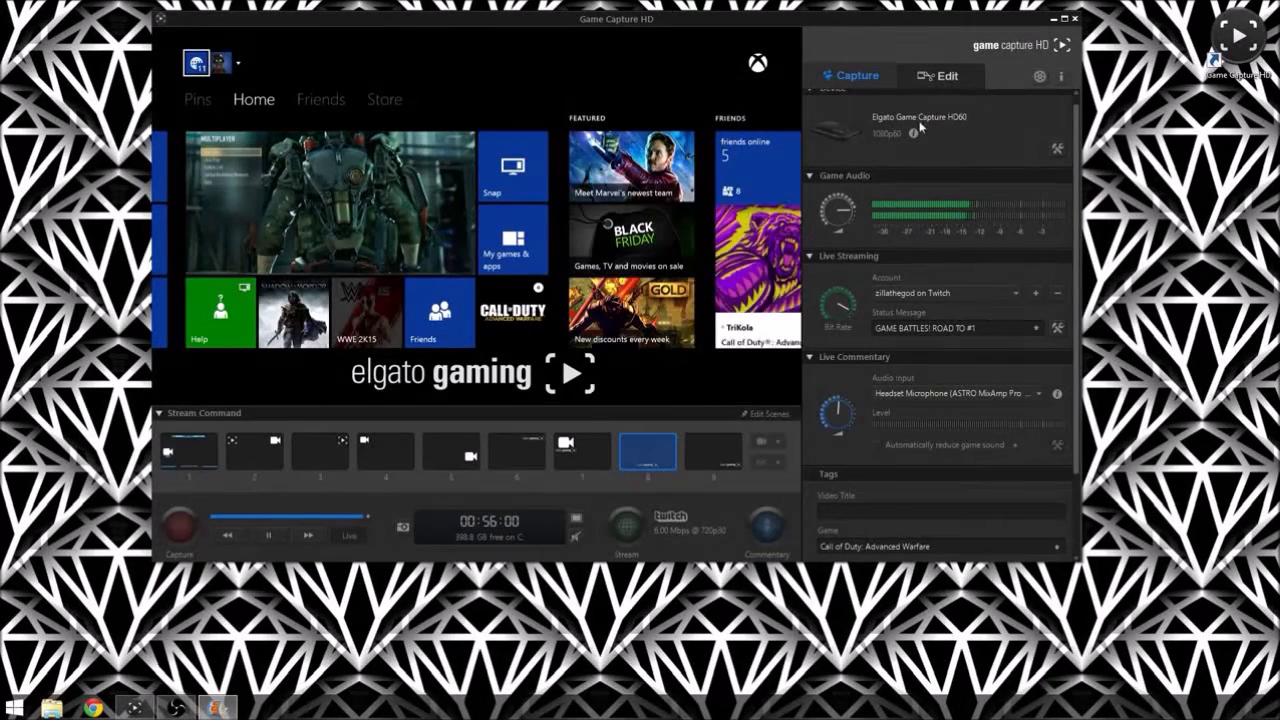
Review the sharing/export and software update preferences, then close Preferences
{"action": "left_click", "coordinate": [1040, 78]}
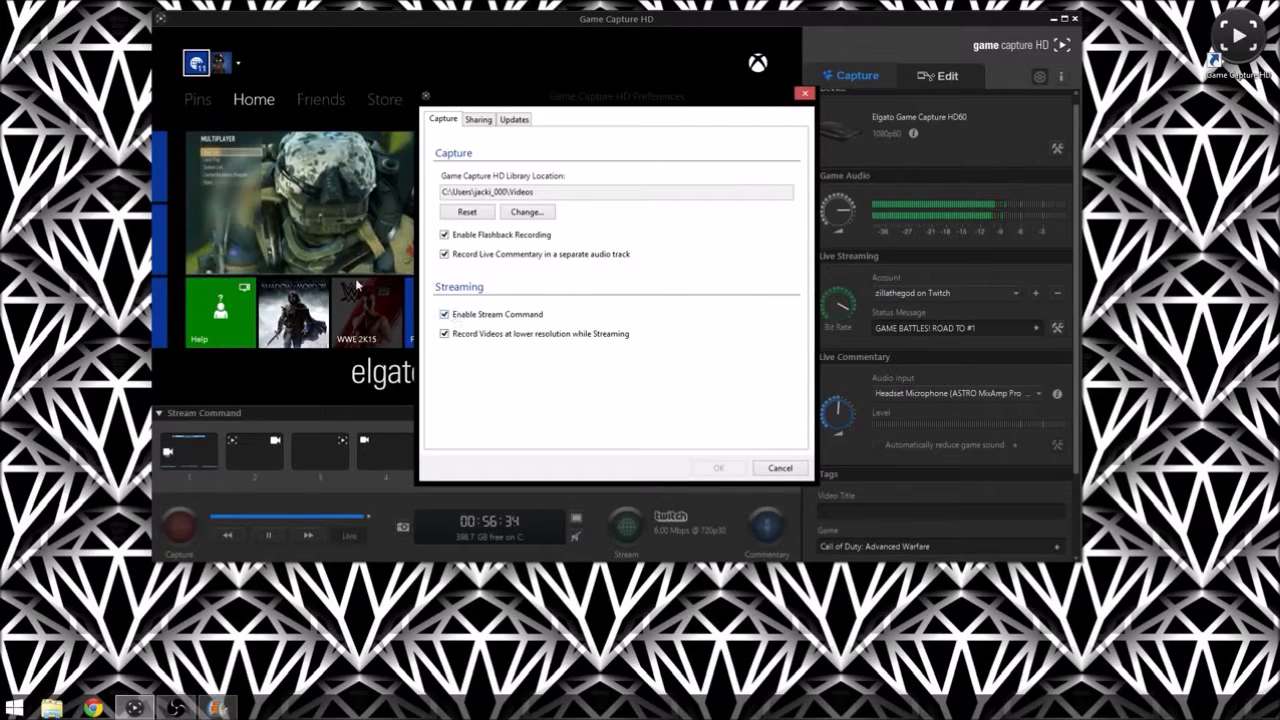
{"action": "left_click", "coordinate": [479, 124]}
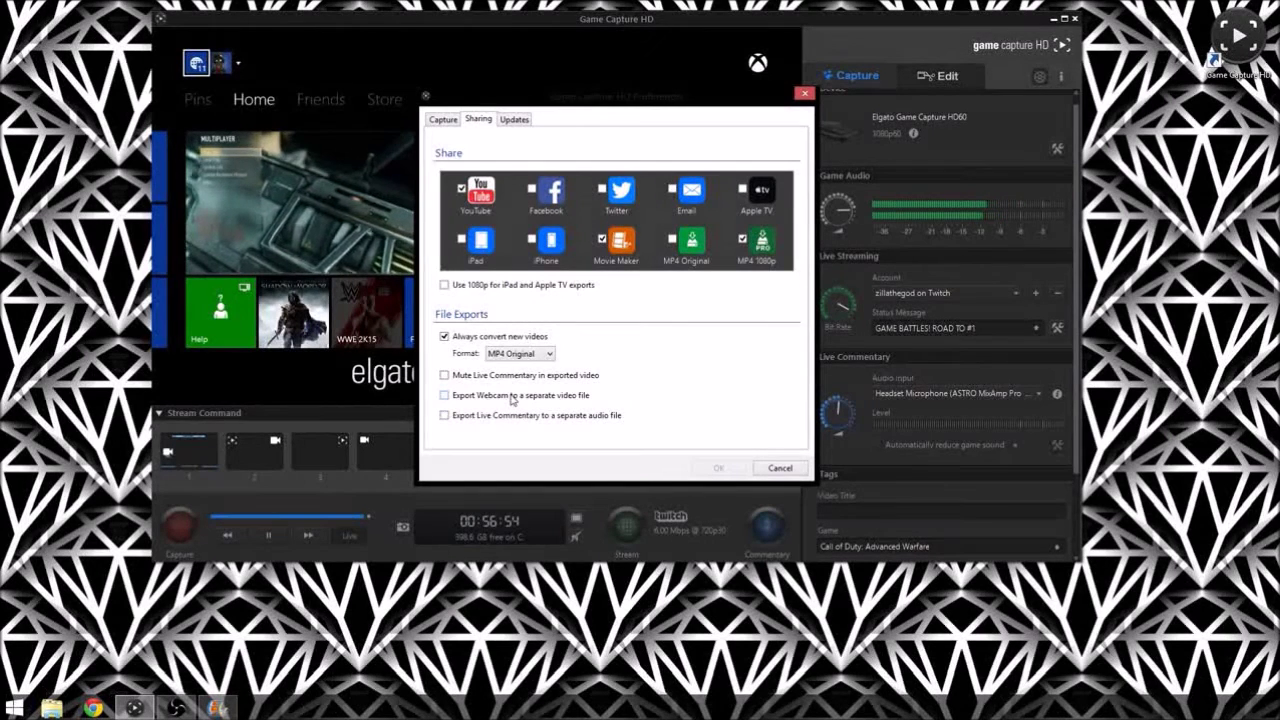
{"action": "left_click", "coordinate": [515, 121]}
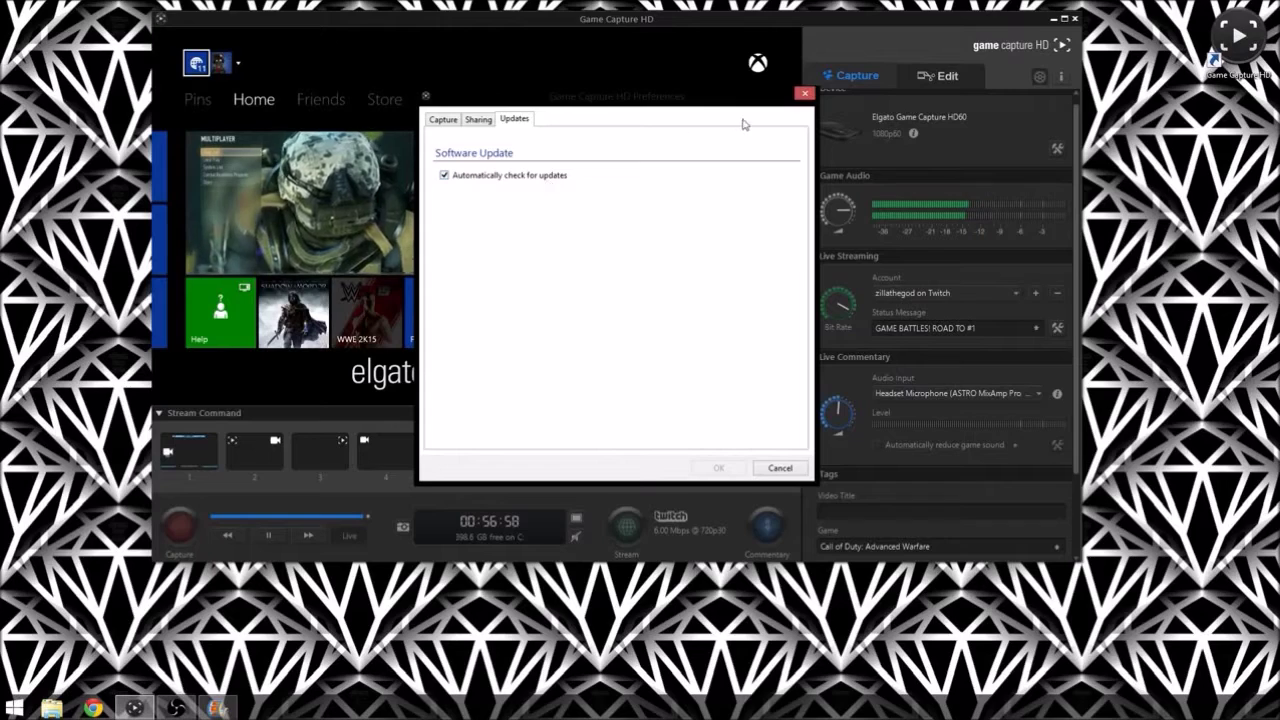
{"action": "left_click", "coordinate": [805, 94]}
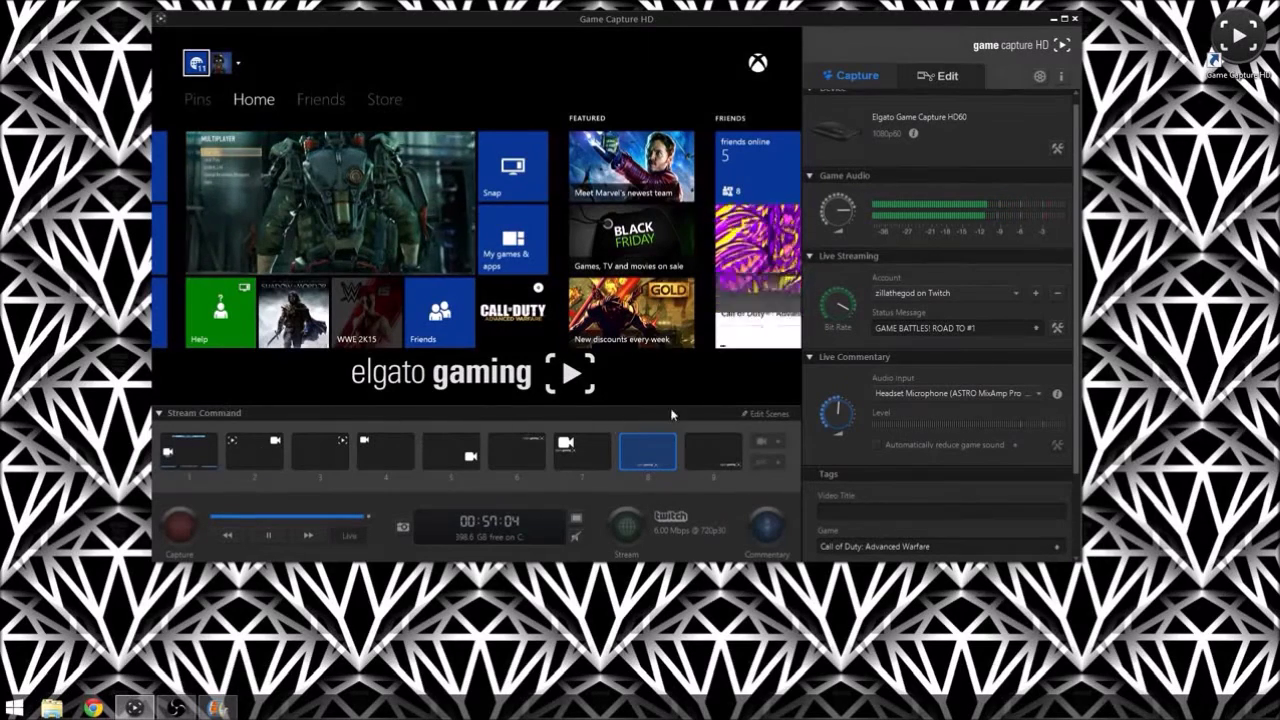
Enter scene editing, add a webcam picture-in-picture, and cancel the image overlay file dialog
{"action": "left_click", "coordinate": [763, 418]}
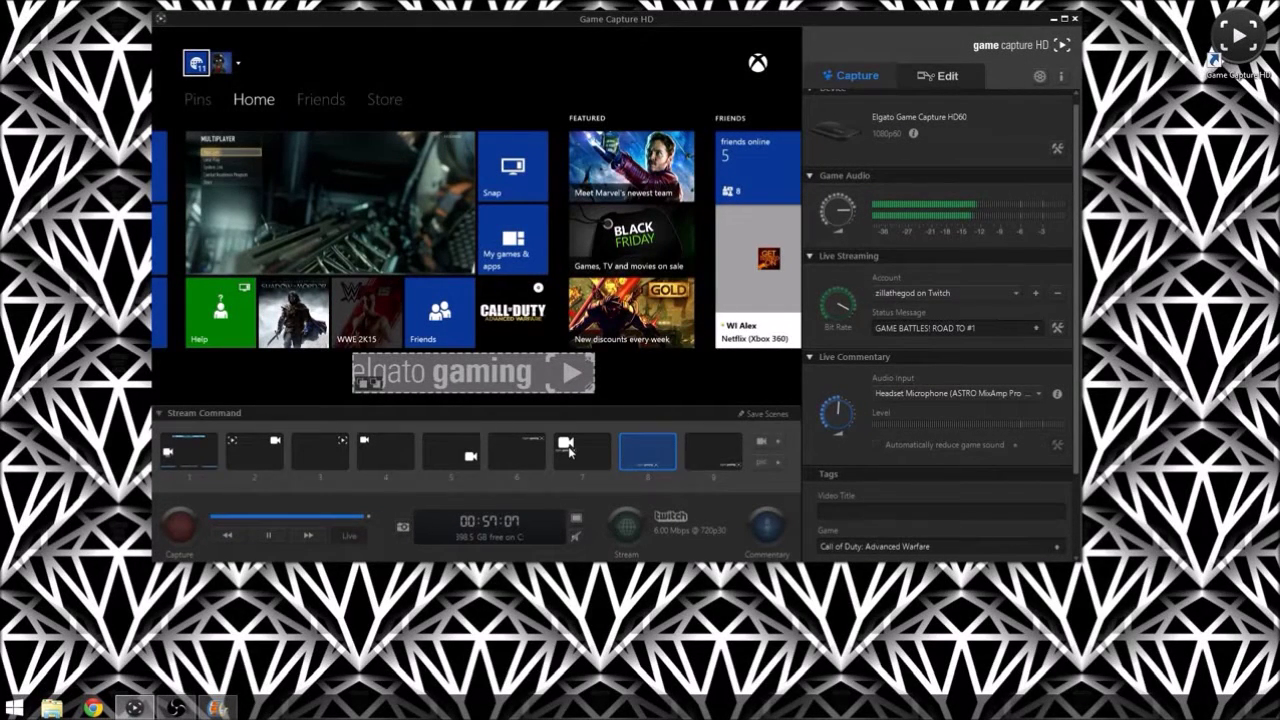
{"action": "left_click", "coordinate": [764, 443]}
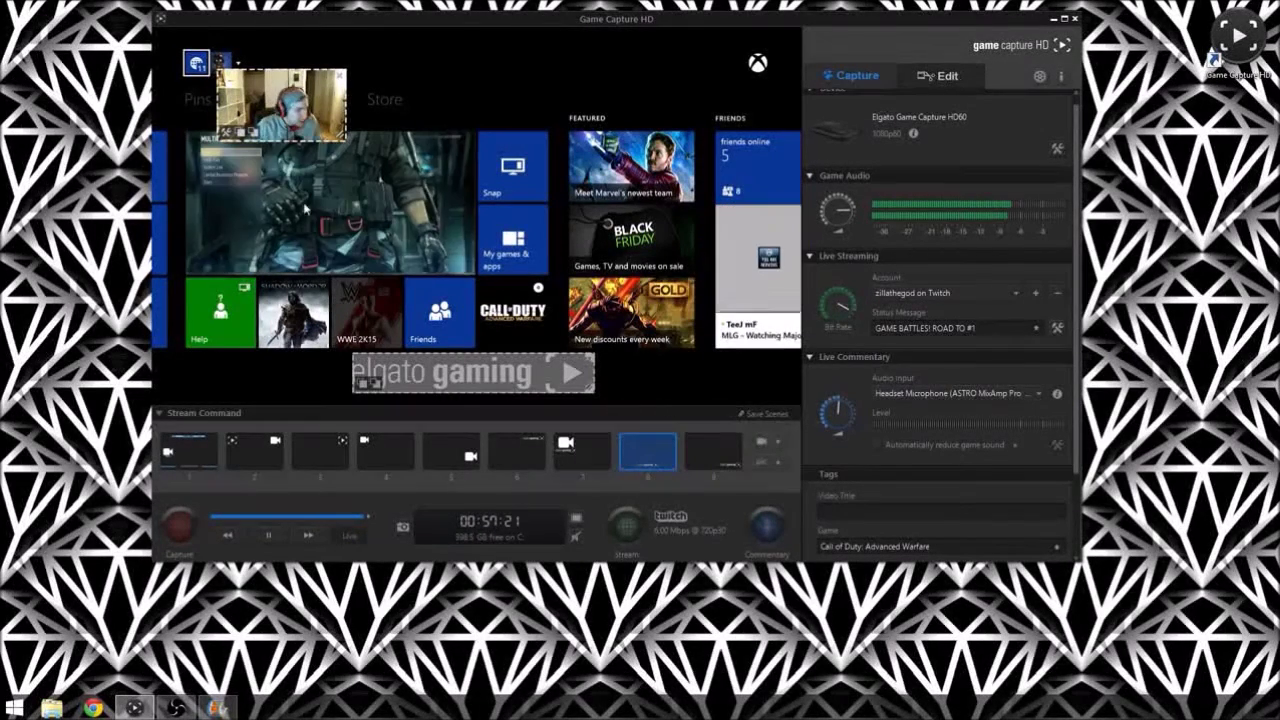
{"action": "left_click", "coordinate": [770, 465]}
{"action": "left_click", "coordinate": [772, 467]}
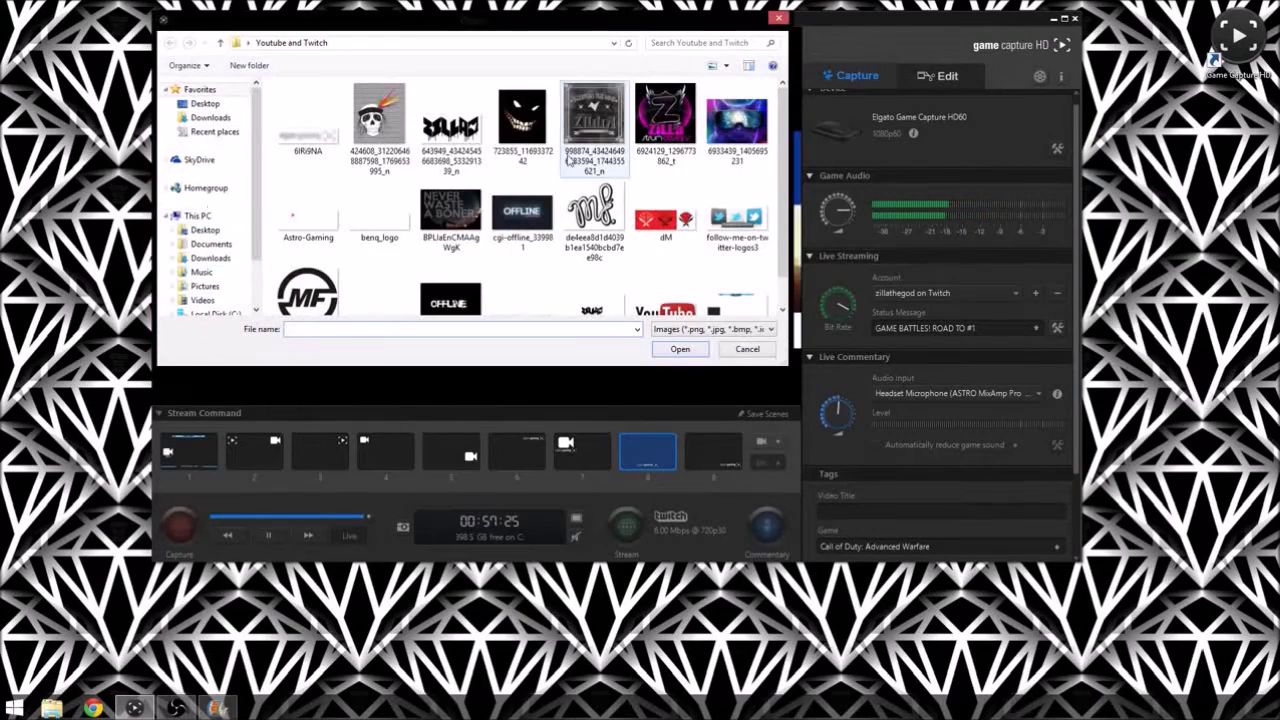
{"action": "left_click", "coordinate": [782, 20]}
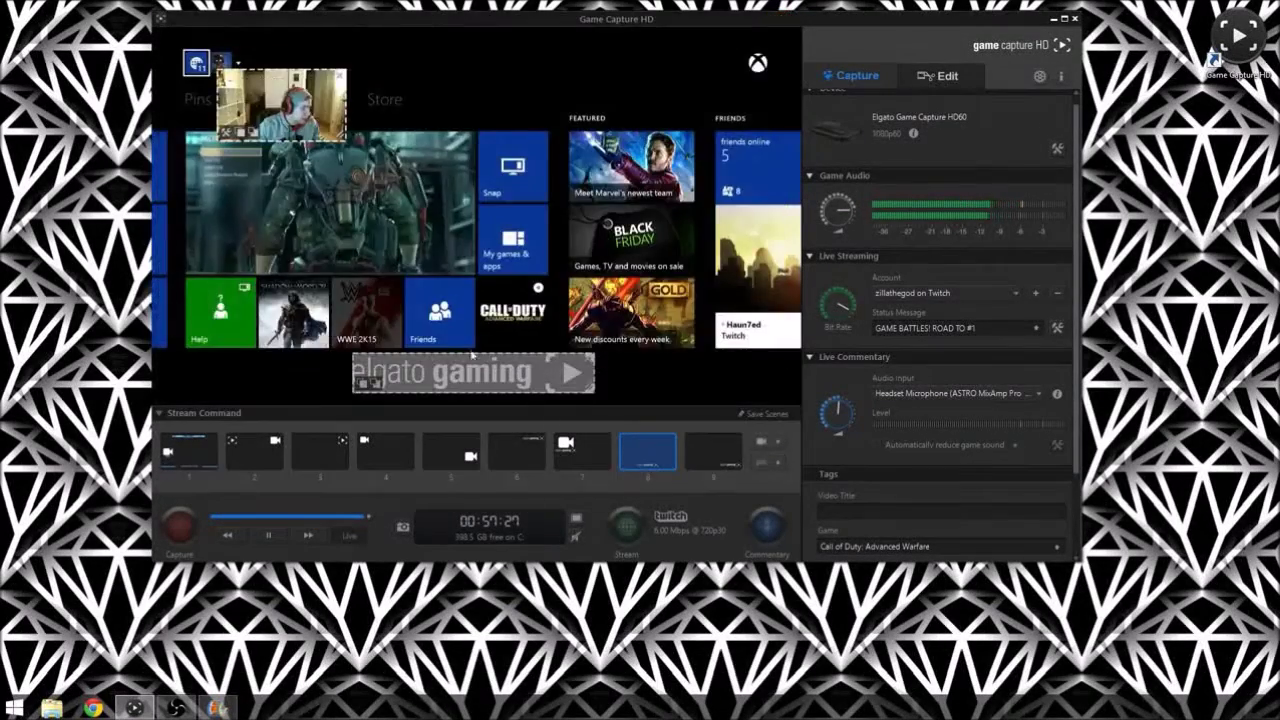
Switch to scene 1, discarding the previous scene's changes, then save scenes and re-enter editing
{"action": "left_click", "coordinate": [210, 448]}
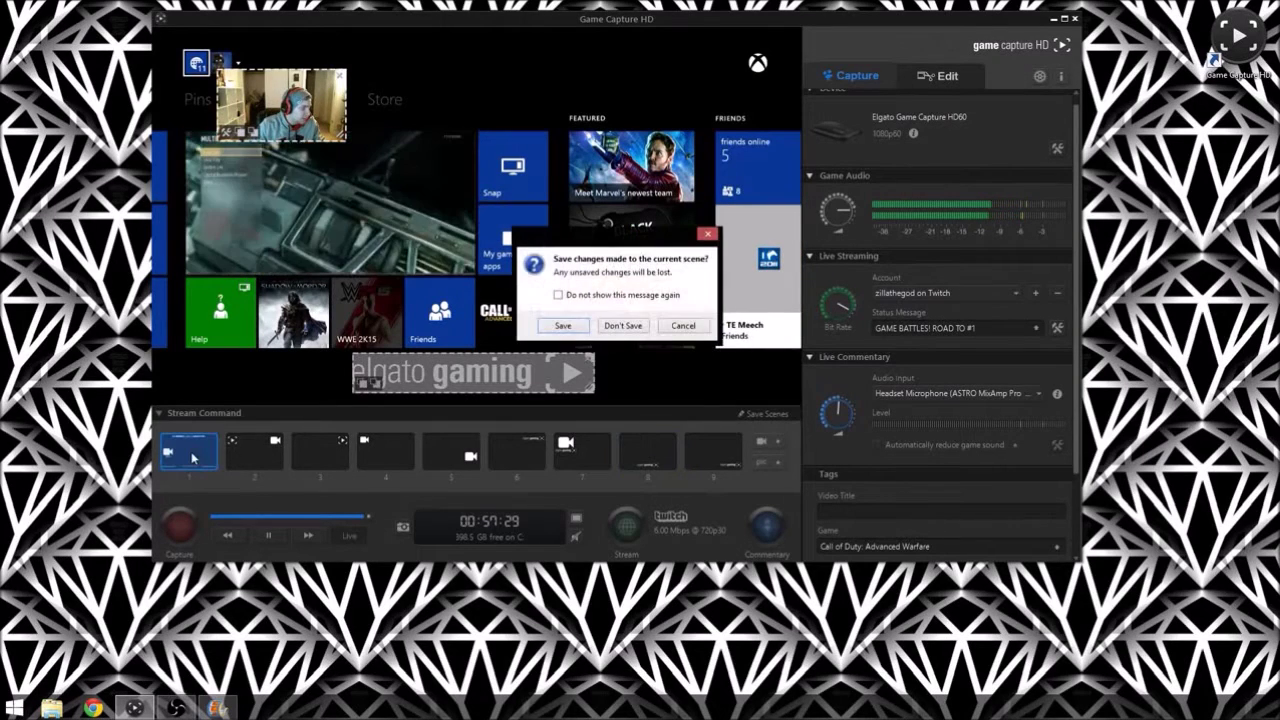
{"action": "left_click", "coordinate": [560, 323]}
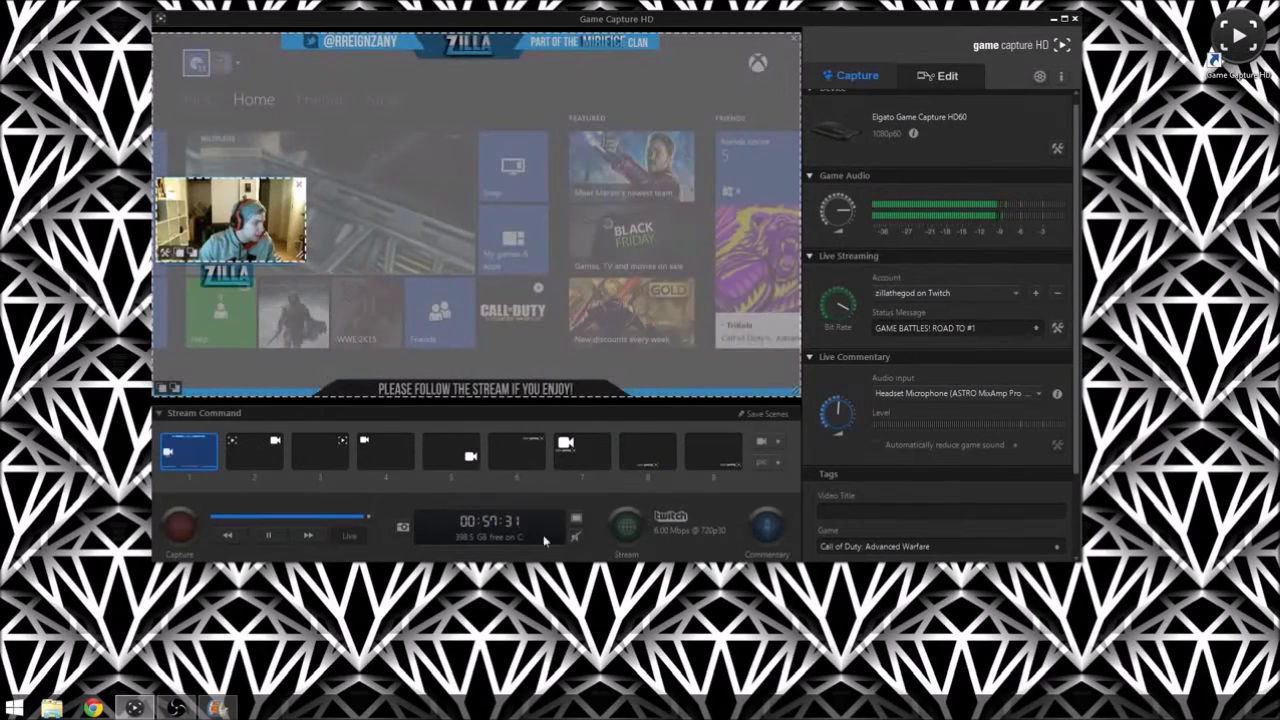
{"action": "left_click", "coordinate": [765, 420]}
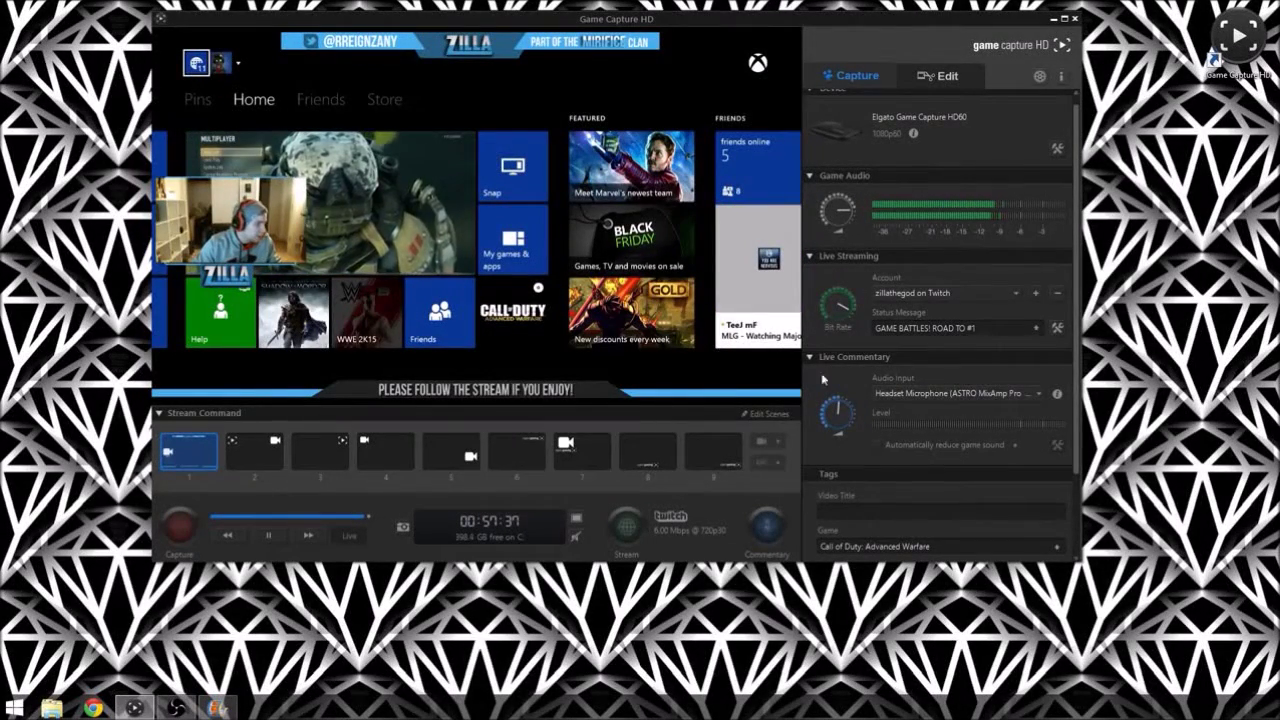
{"action": "left_click", "coordinate": [773, 420]}
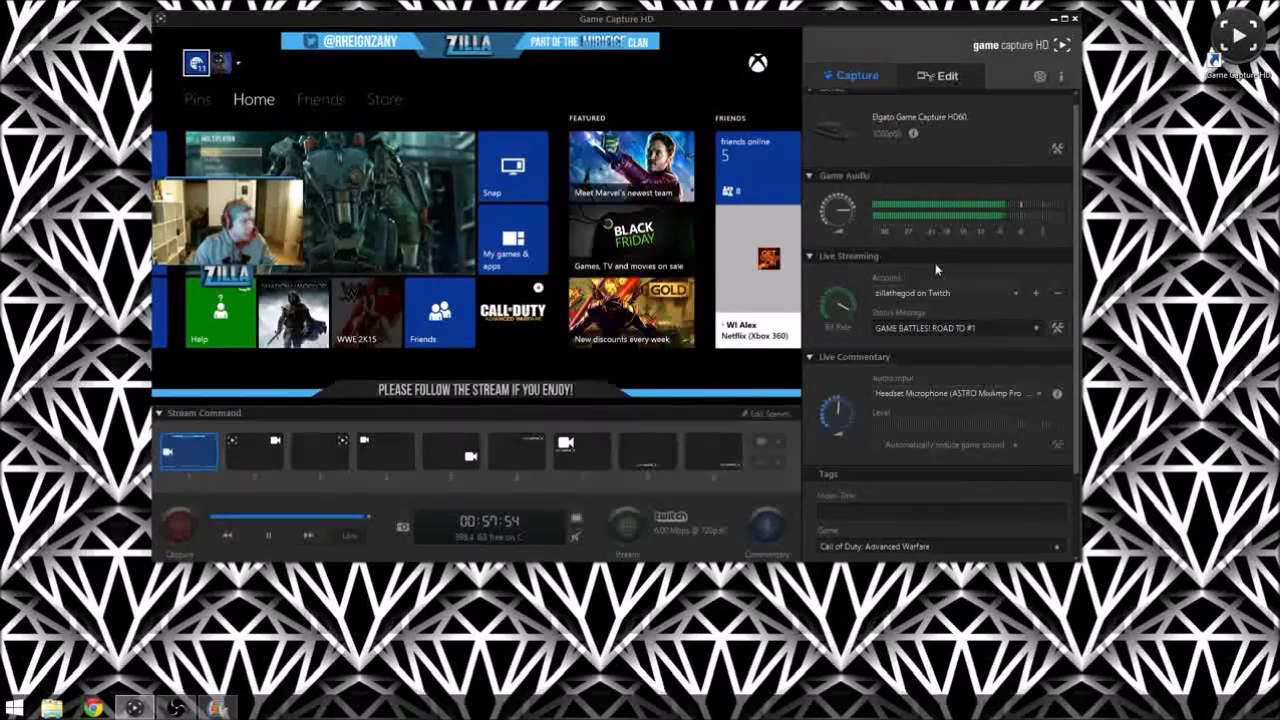
Make scene 8 live, then collapse and re-expand the Live Streaming section
{"action": "left_click", "coordinate": [652, 455]}
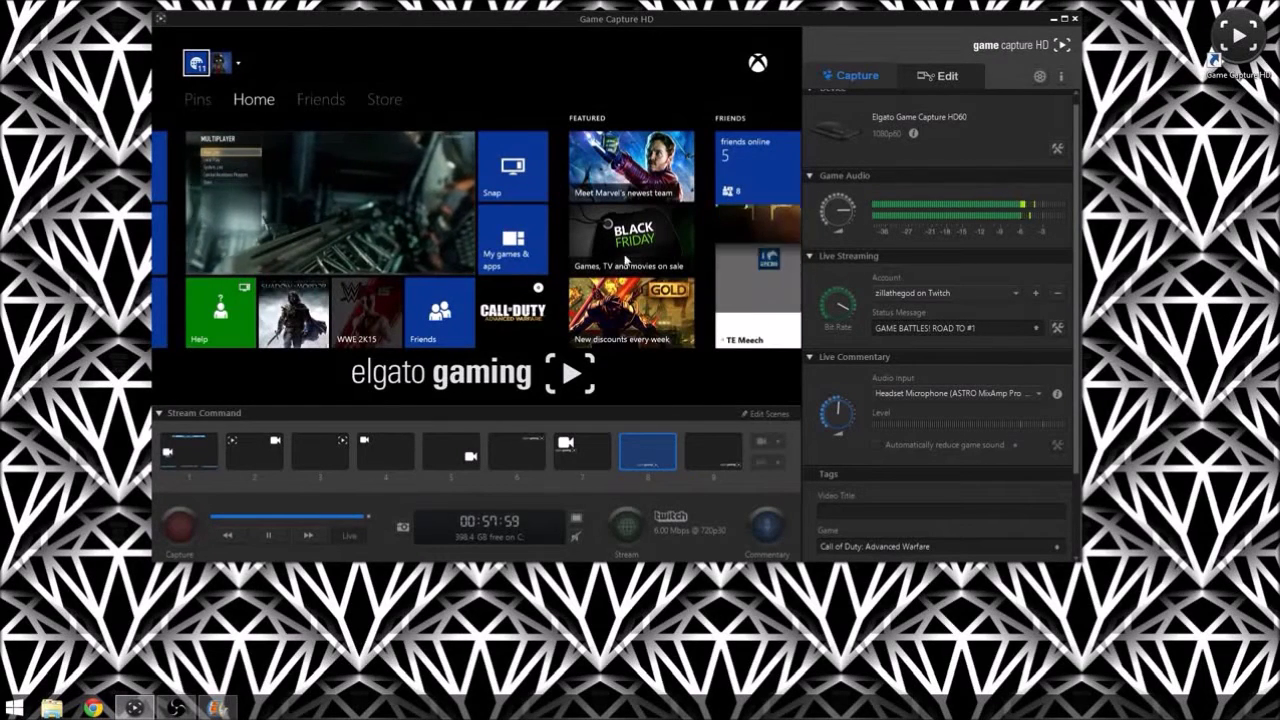
{"action": "left_click", "coordinate": [810, 257]}
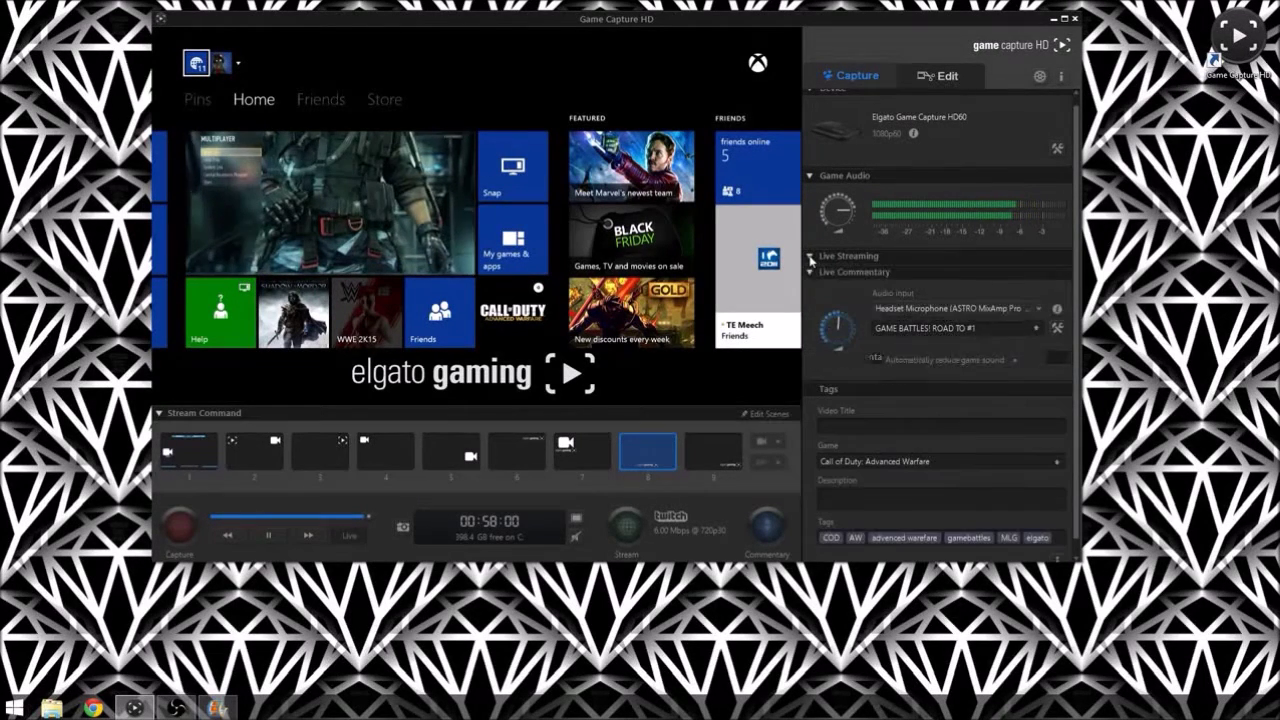
{"action": "left_click", "coordinate": [810, 256]}
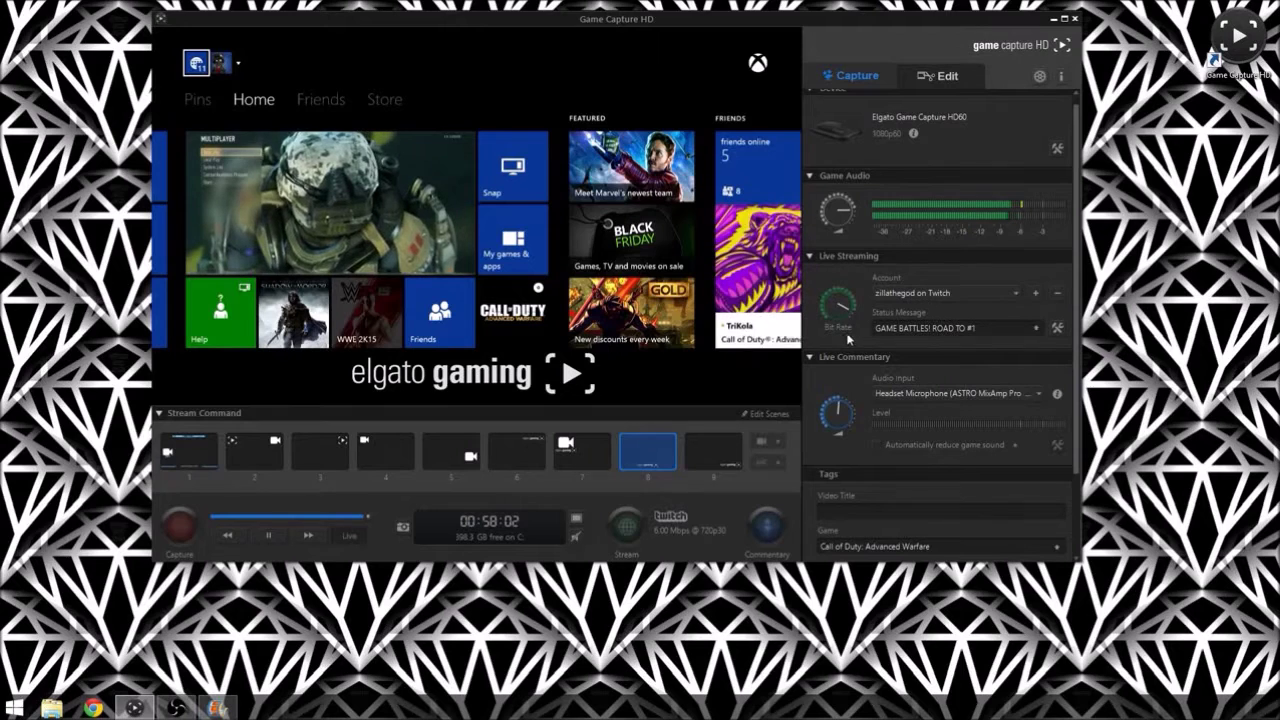
Open Game Capture HD Settings from the wrench icon beside the HD60 device
{"action": "mouse_move", "coordinate": [843, 320]}
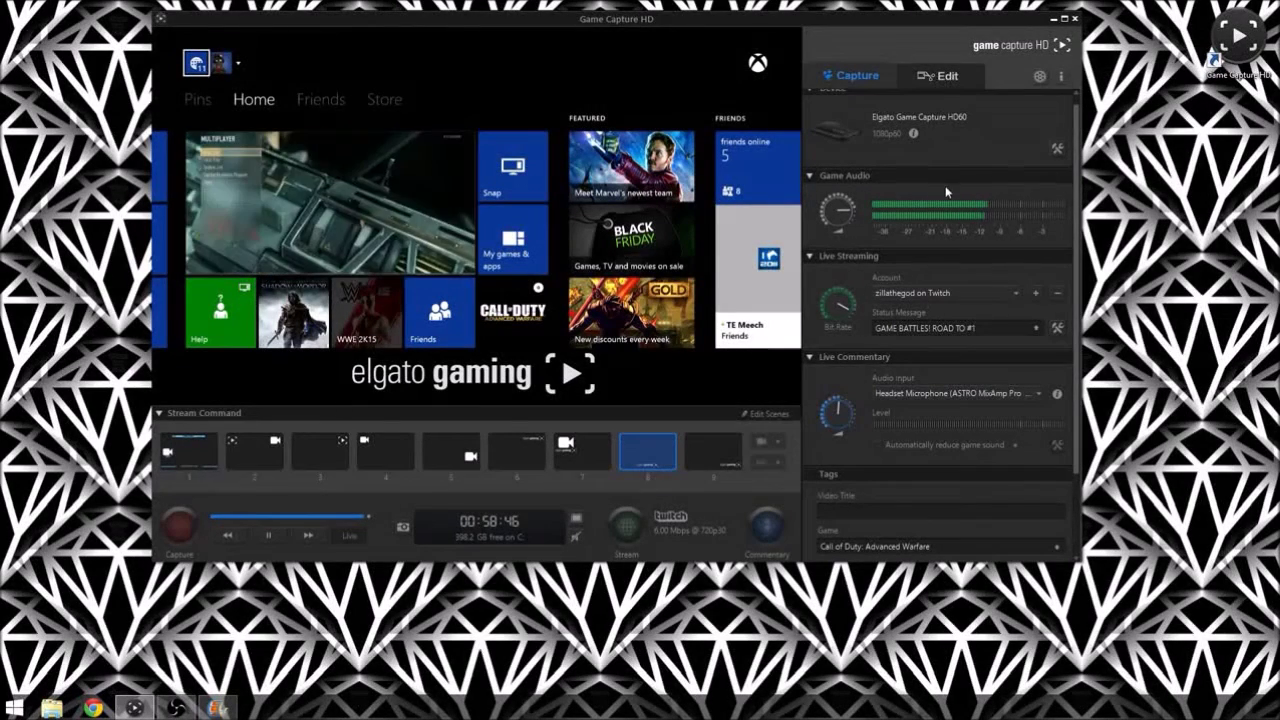
{"action": "left_click", "coordinate": [1057, 149]}
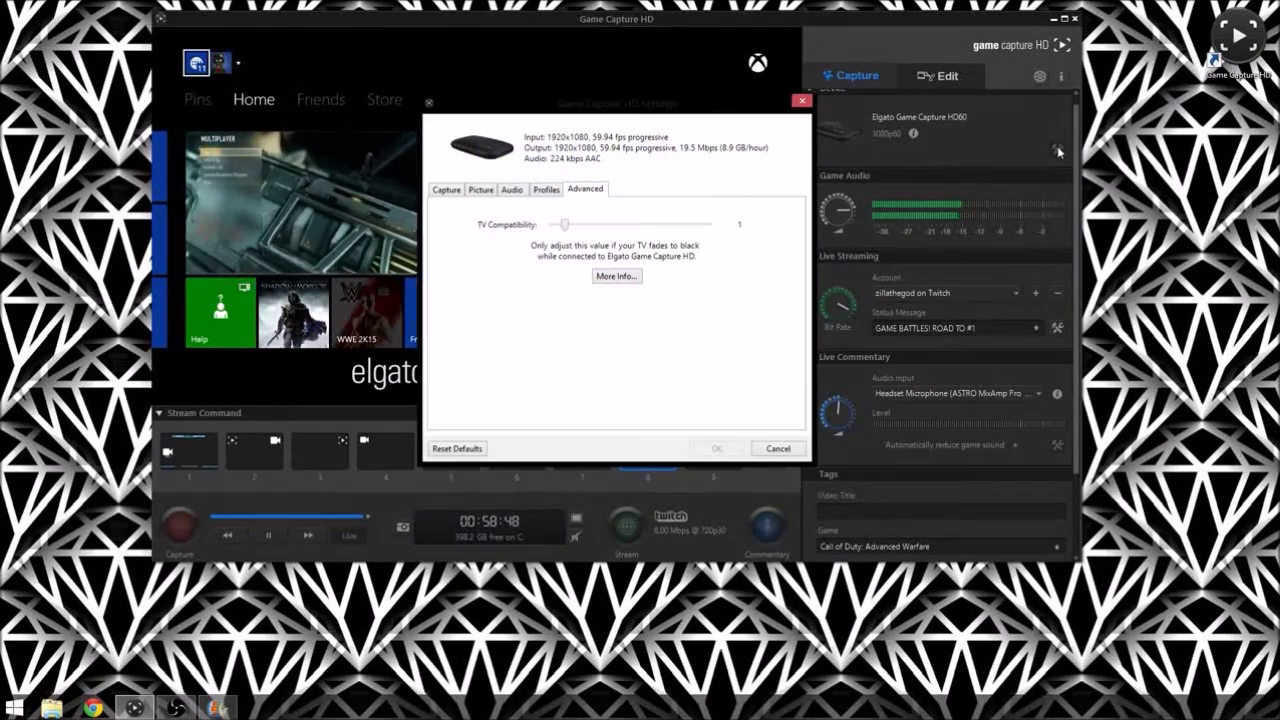
Review the Input, Picture, Audio, Profiles and Advanced capture settings pages, then close the dialog
{"action": "left_click", "coordinate": [445, 190]}
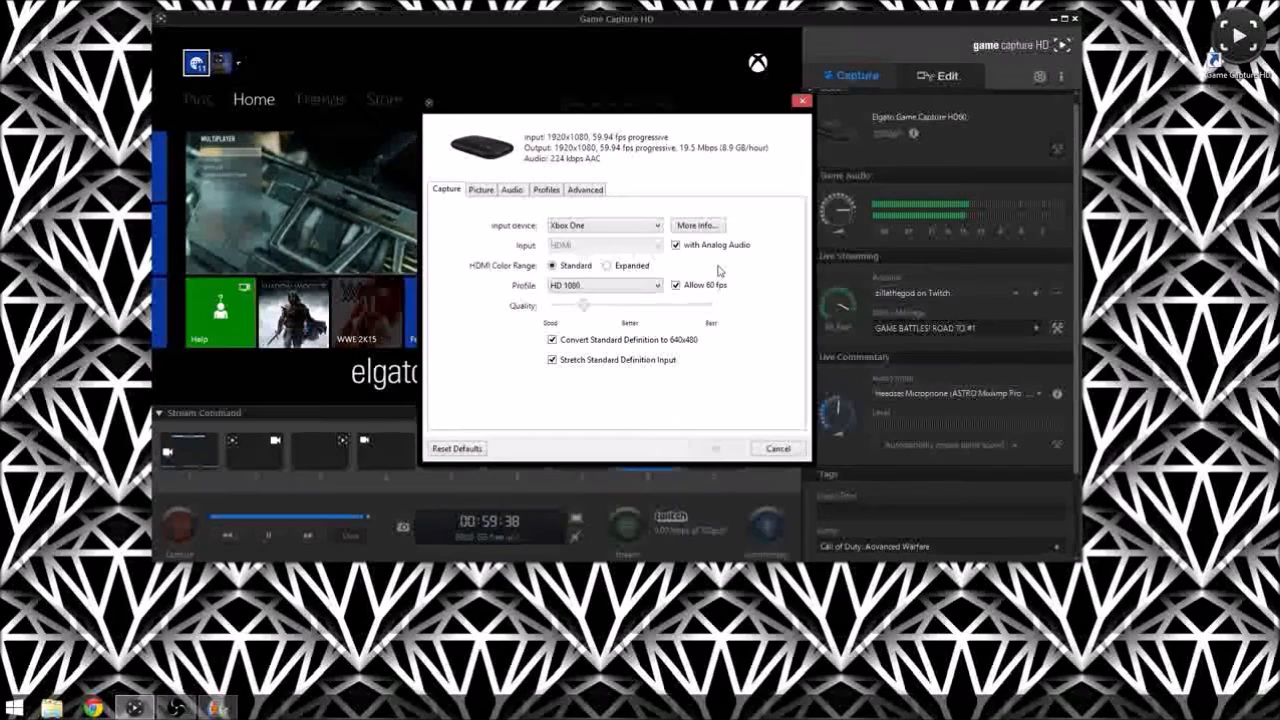
{"action": "left_click", "coordinate": [480, 194]}
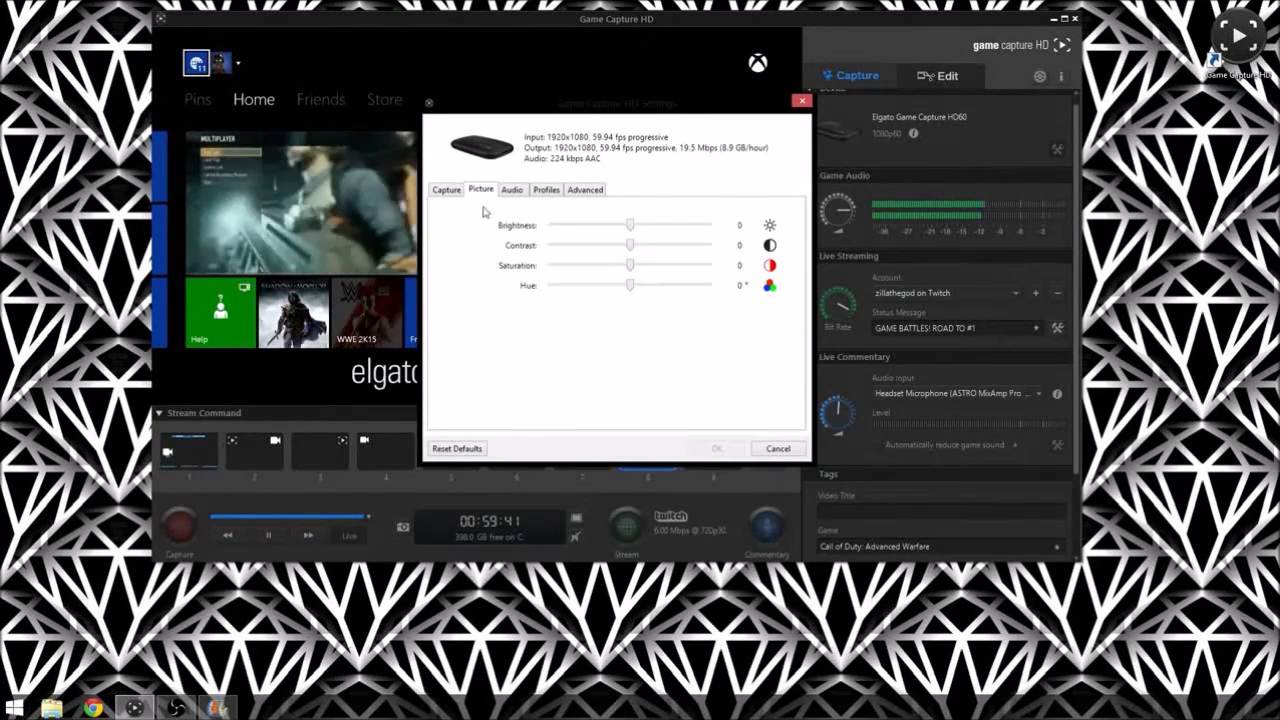
{"action": "left_click", "coordinate": [513, 193]}
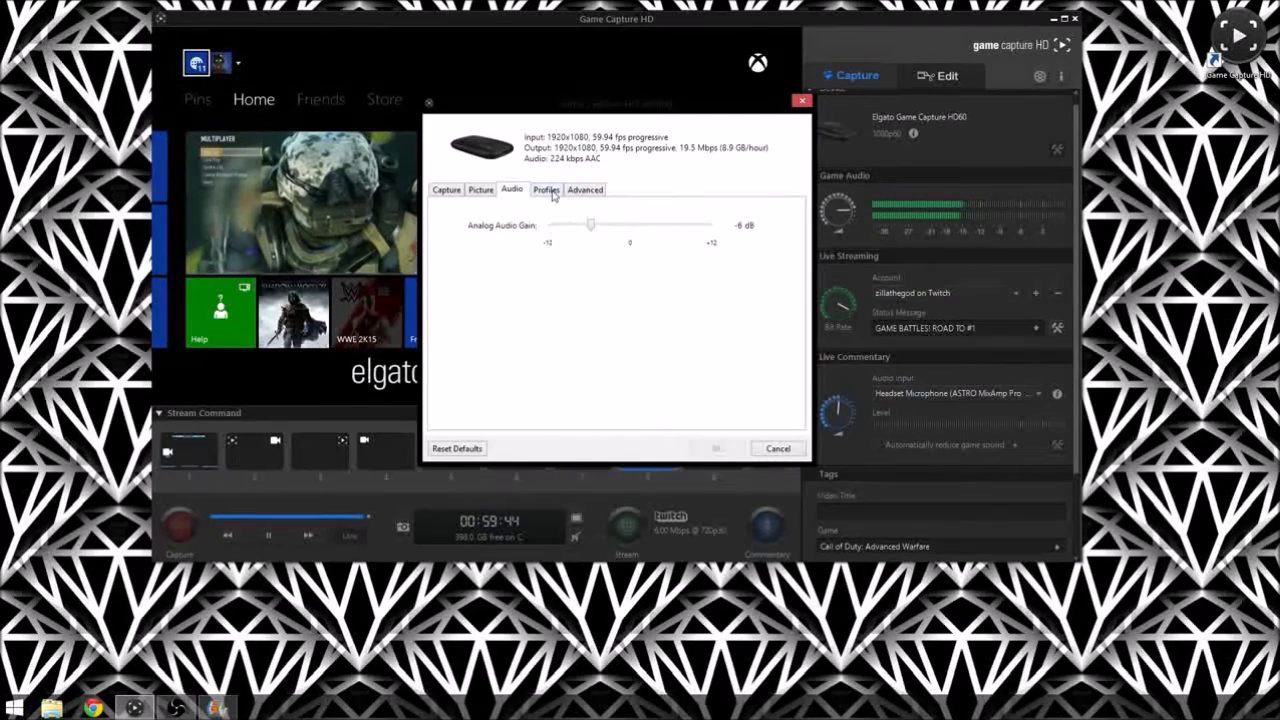
{"action": "left_click", "coordinate": [548, 191]}
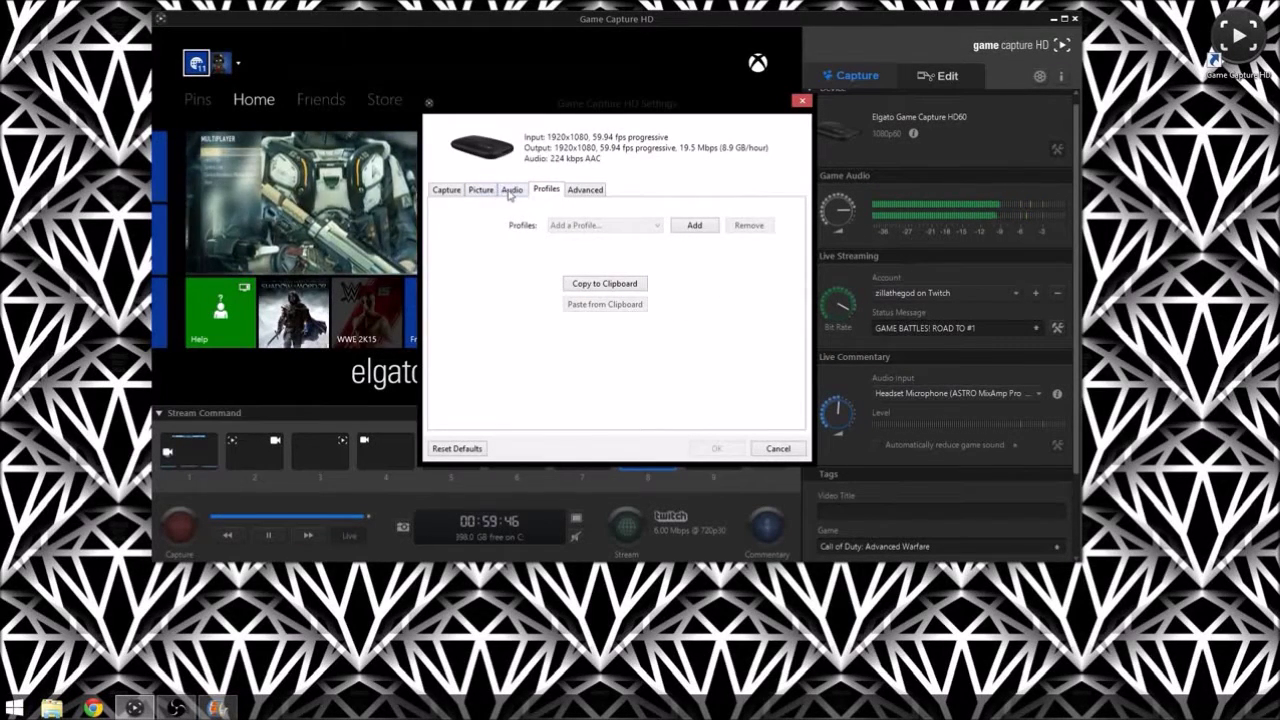
{"action": "left_click", "coordinate": [586, 194]}
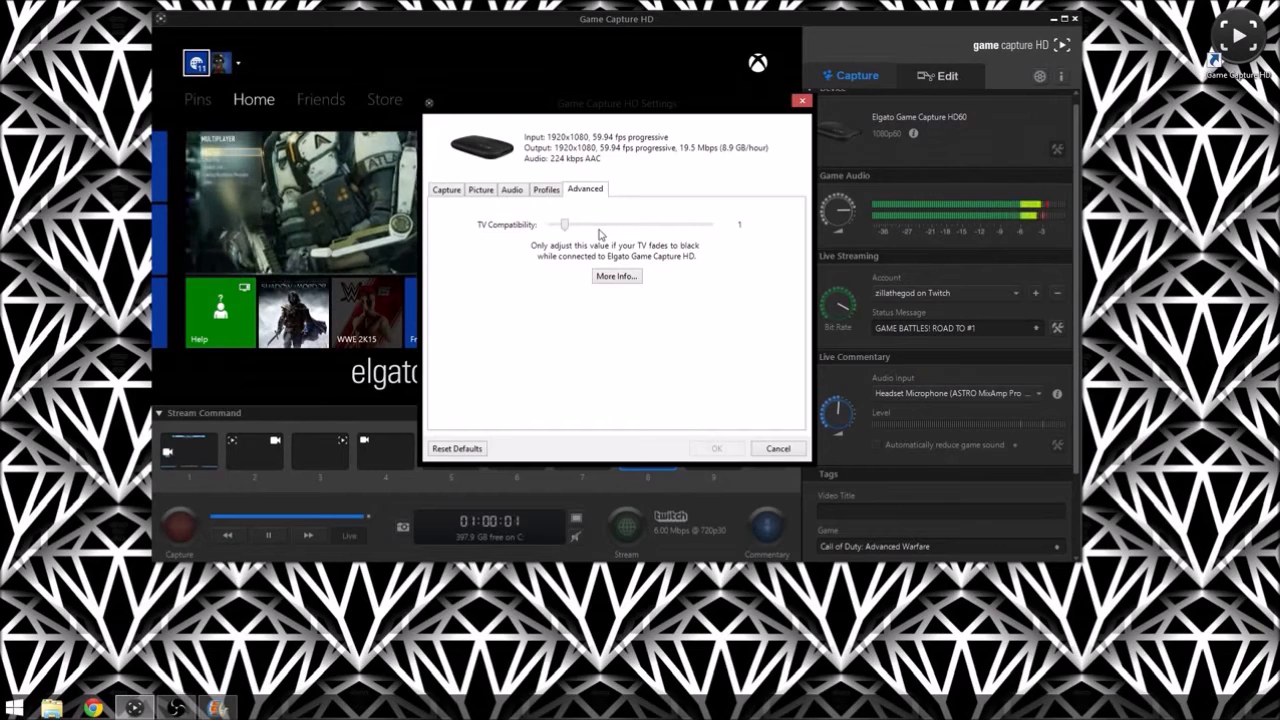
{"action": "left_click", "coordinate": [802, 101]}
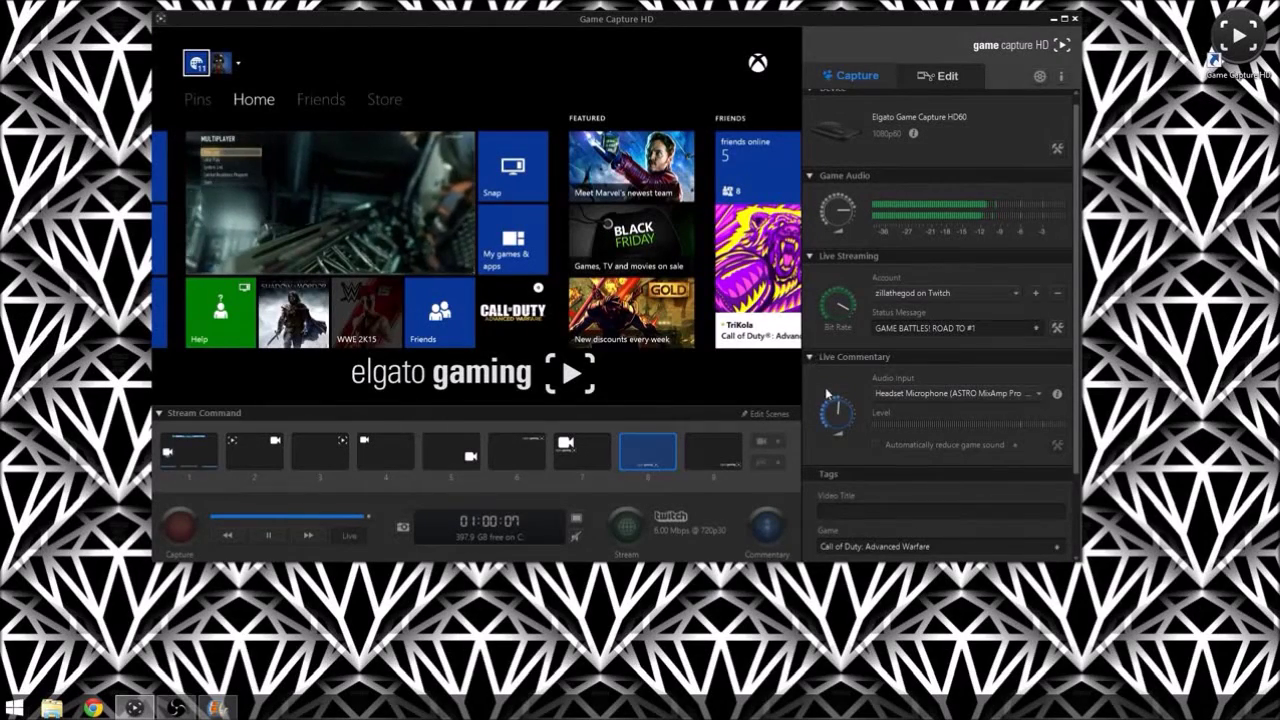
Turn on live commentary with Headset Microphone (ASTRO MixAmp Pro) as the audio input
{"action": "scroll", "coordinate": [840, 350], "scroll_direction": "down", "scroll_amount": 1}
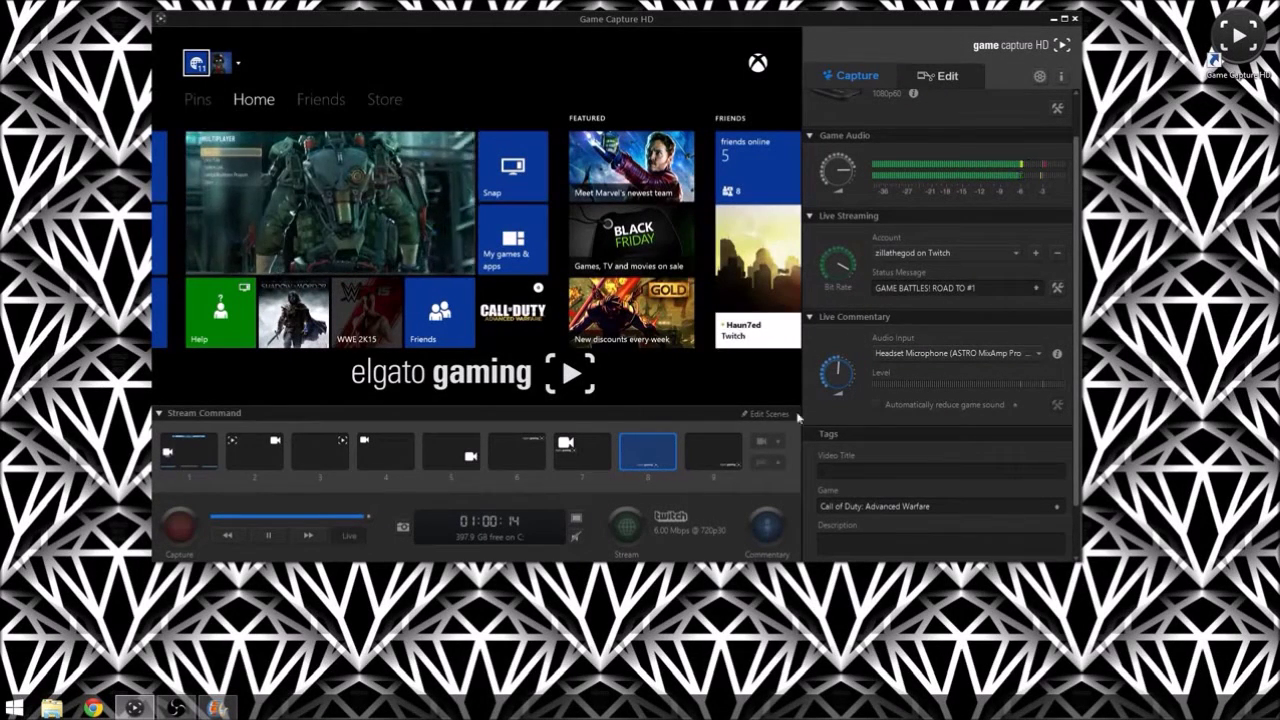
{"action": "left_click", "coordinate": [767, 525]}
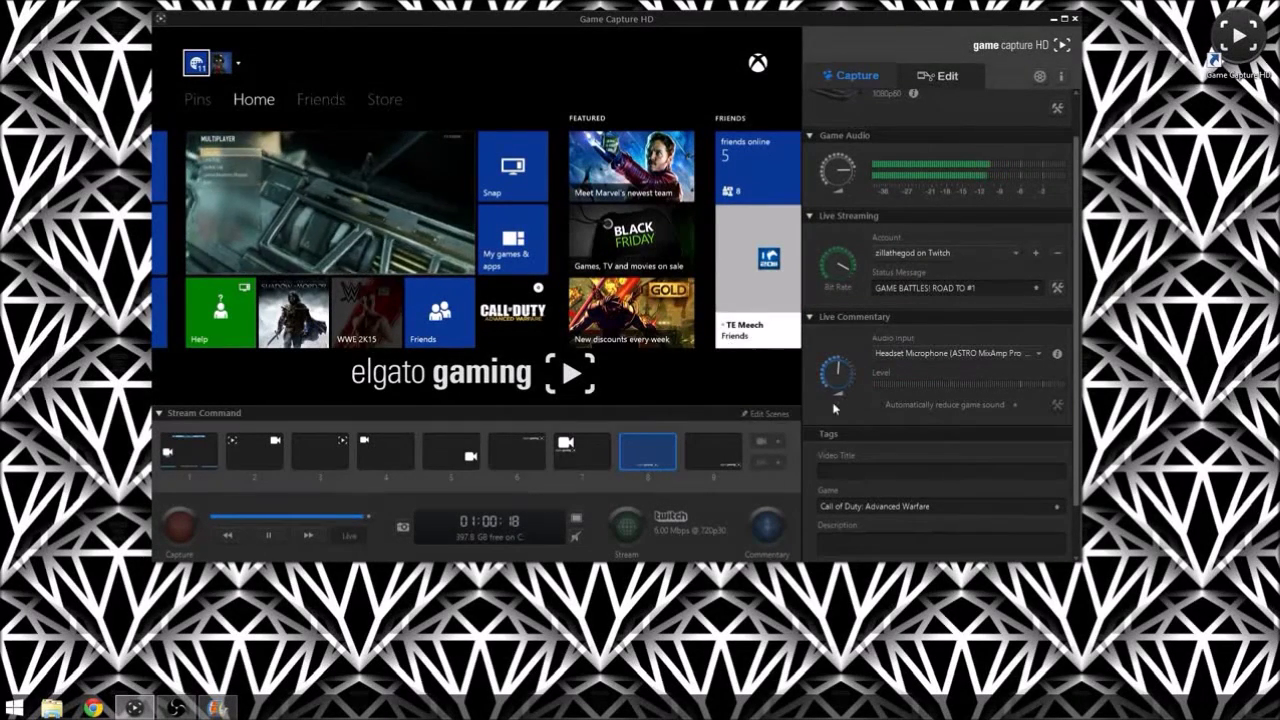
{"action": "left_click", "coordinate": [925, 352]}
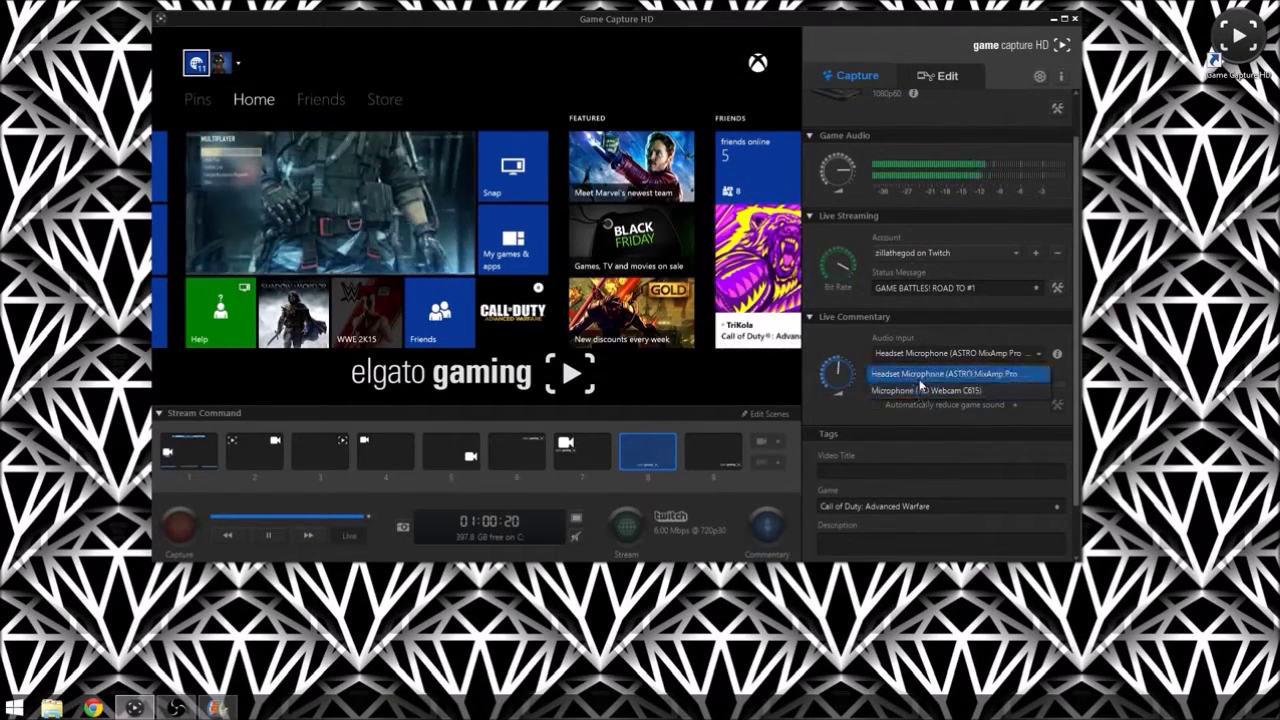
{"action": "left_click", "coordinate": [835, 342]}
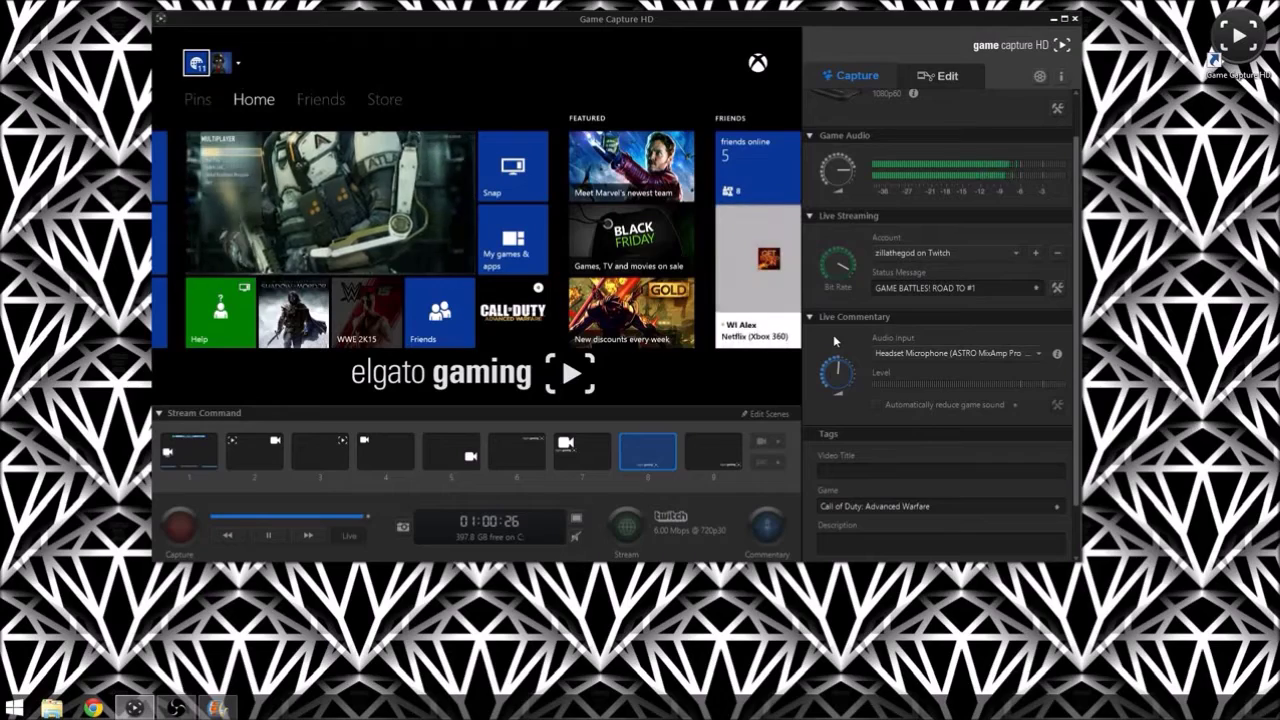
{"action": "scroll", "coordinate": [867, 370], "scroll_direction": "down", "scroll_amount": 1}
Inspect the video title and tag details, close them, and nudge the window down-right
{"action": "scroll", "coordinate": [868, 368], "scroll_direction": "down", "scroll_amount": 2}
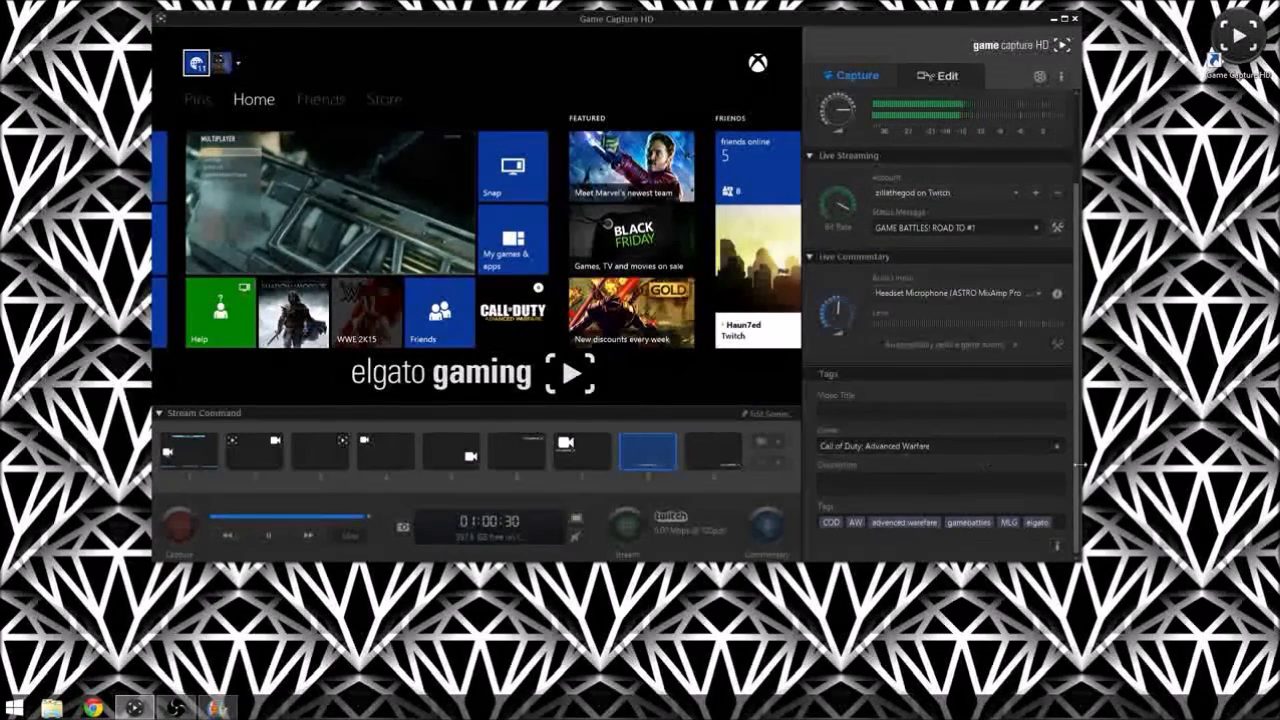
{"action": "left_click", "coordinate": [828, 373]}
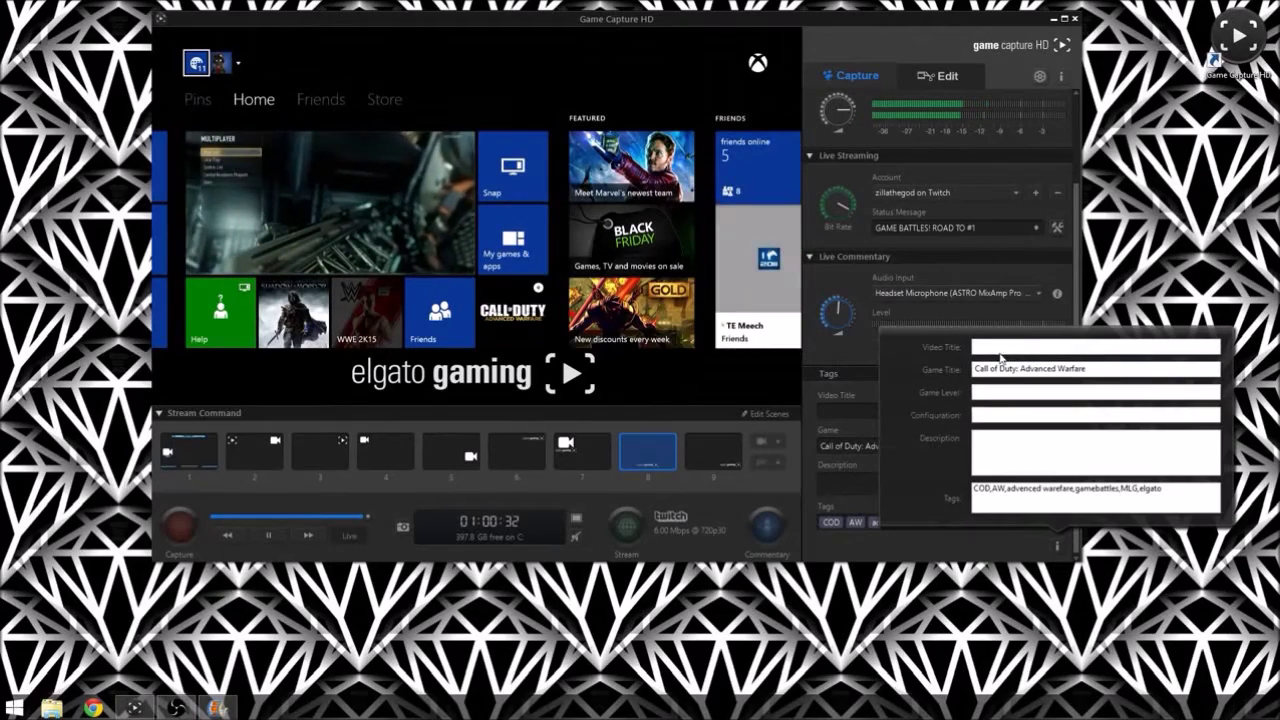
{"action": "left_click", "coordinate": [997, 348]}
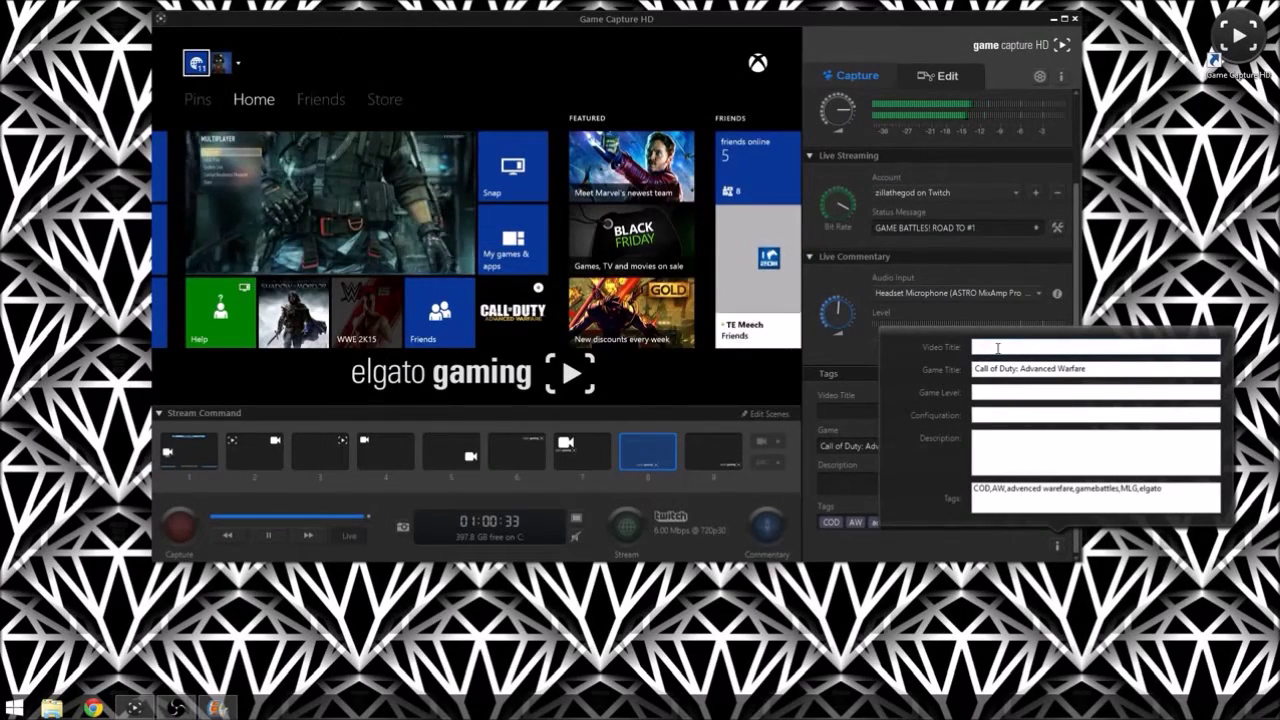
{"action": "left_click", "coordinate": [856, 385]}
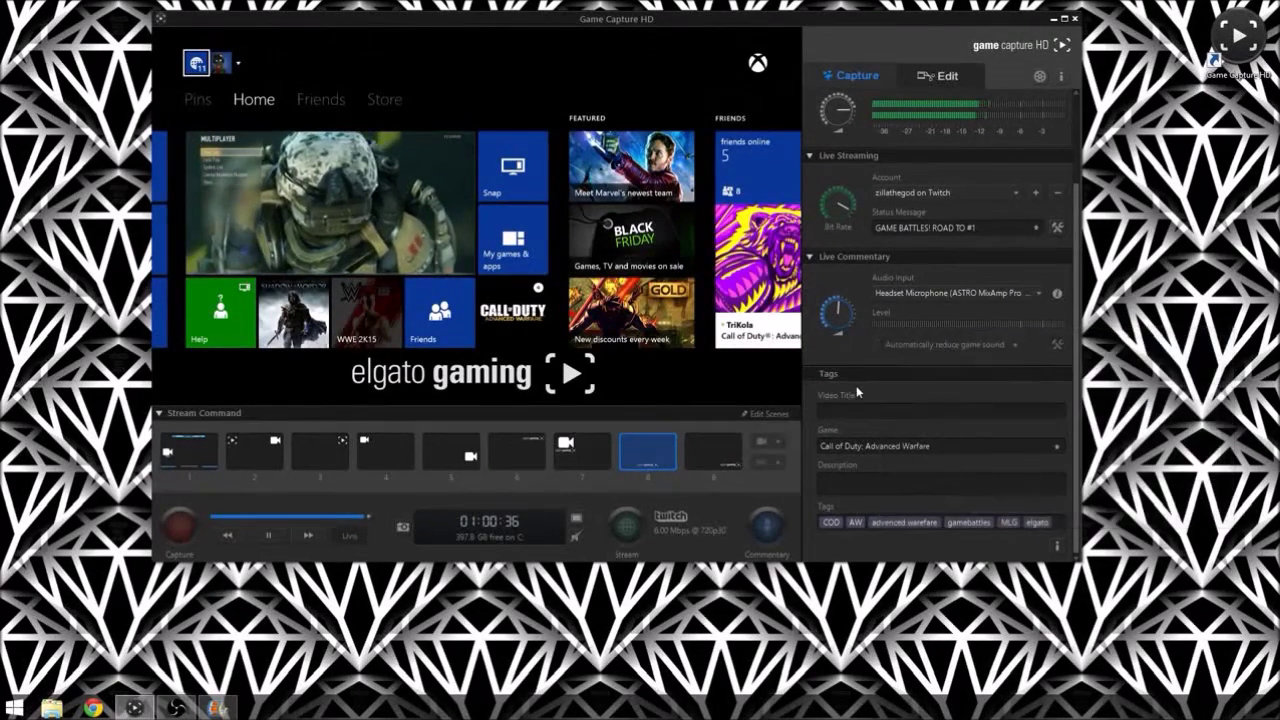
{"action": "left_click_drag", "start_coordinate": [511, 19], "coordinate": [527, 52]}
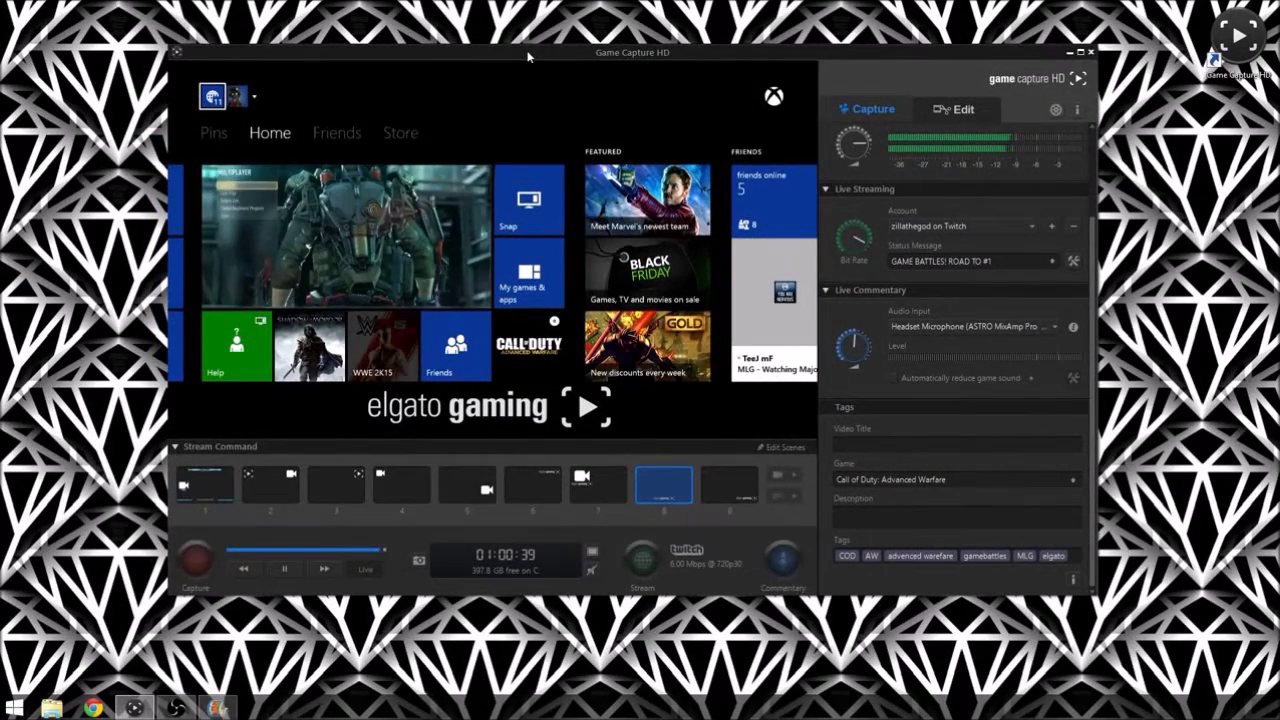
{"action": "left_click", "coordinate": [196, 562]}
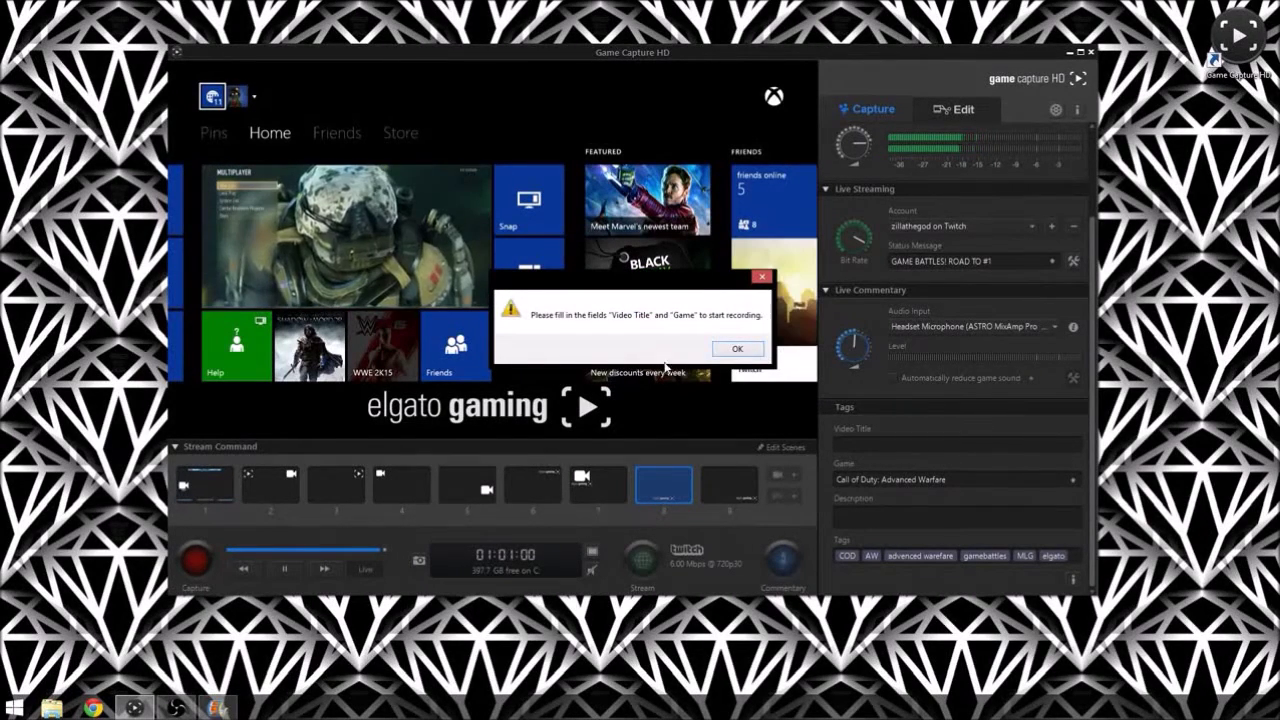
{"action": "left_click", "coordinate": [761, 279]}
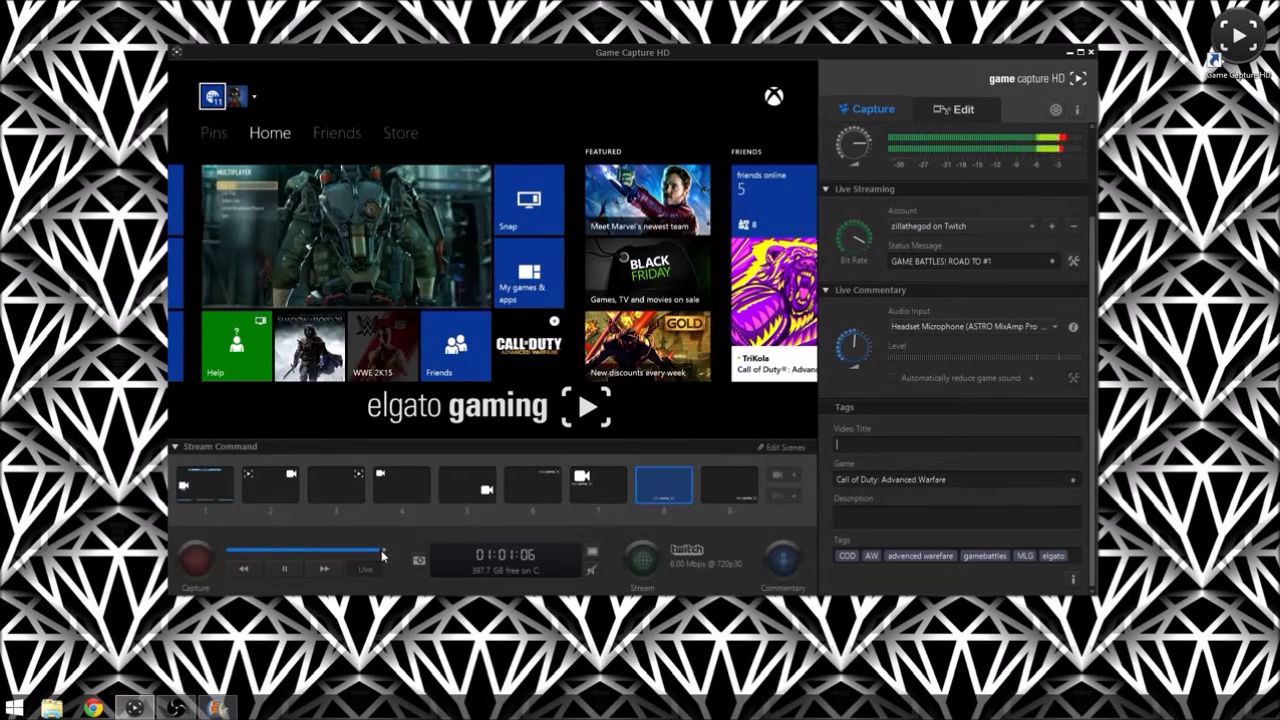
{"action": "left_click", "coordinate": [347, 553]}
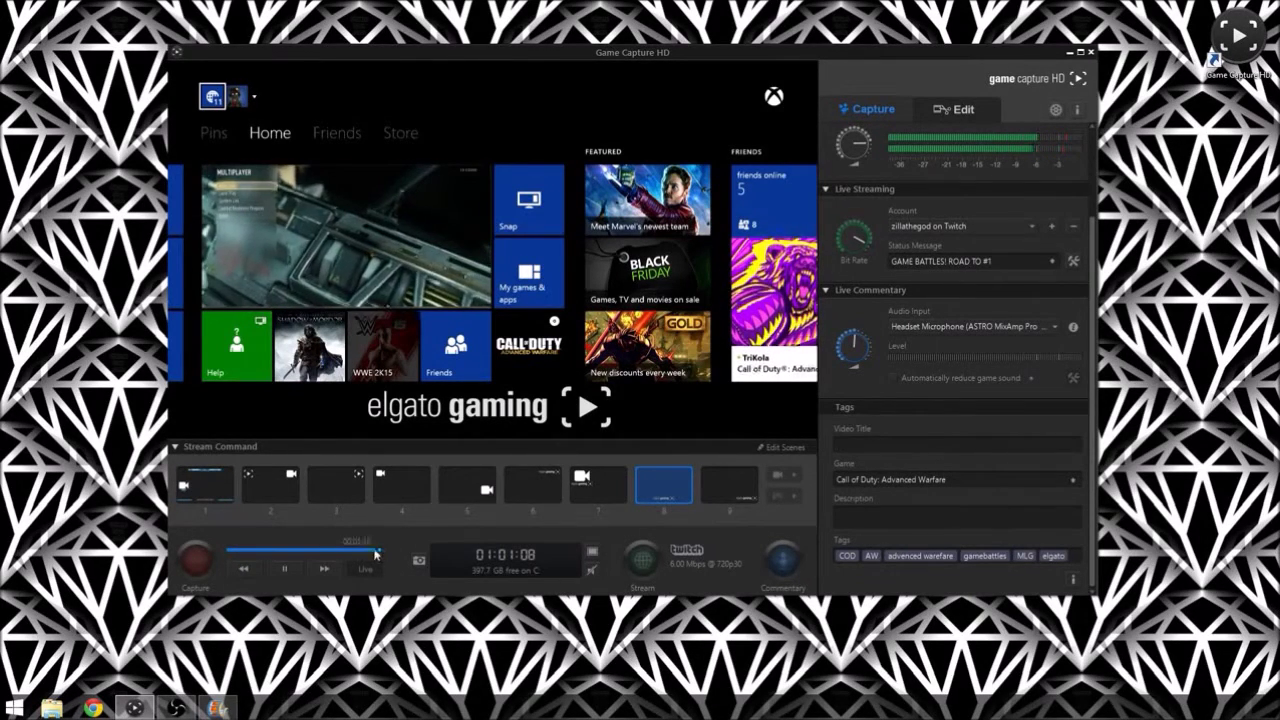
{"action": "left_click", "coordinate": [191, 566]}
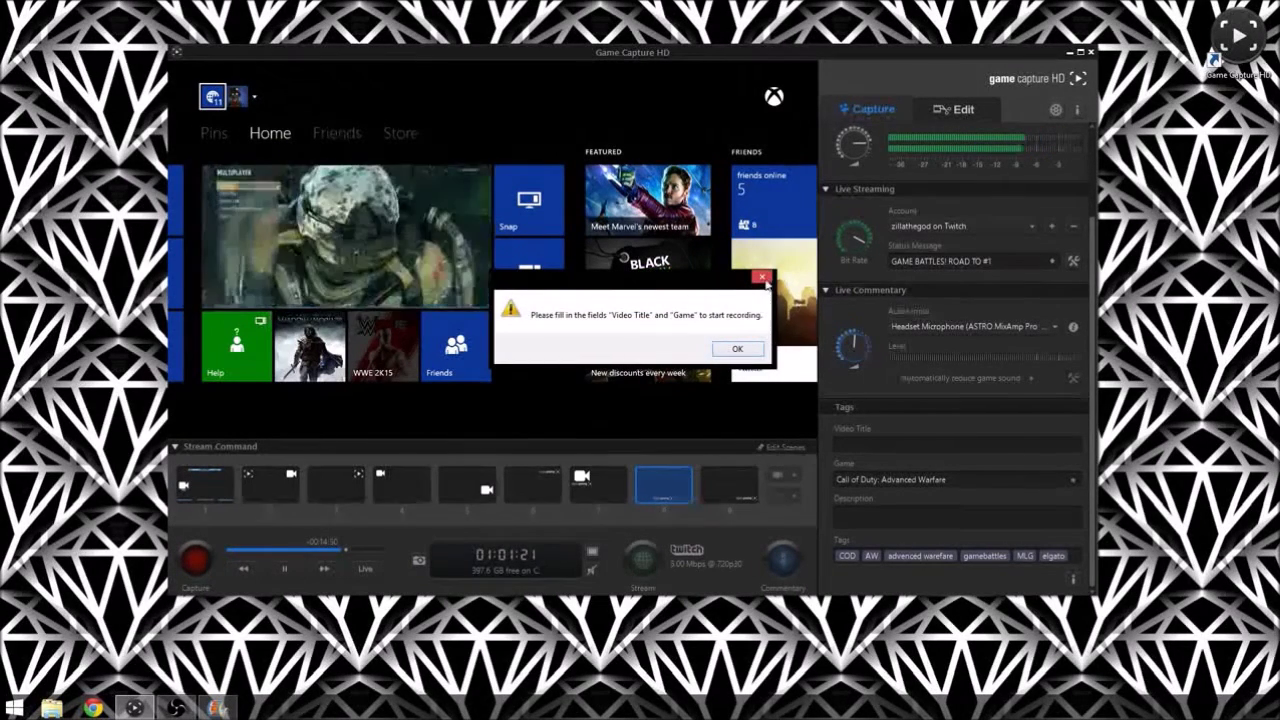
{"action": "left_click", "coordinate": [762, 279]}
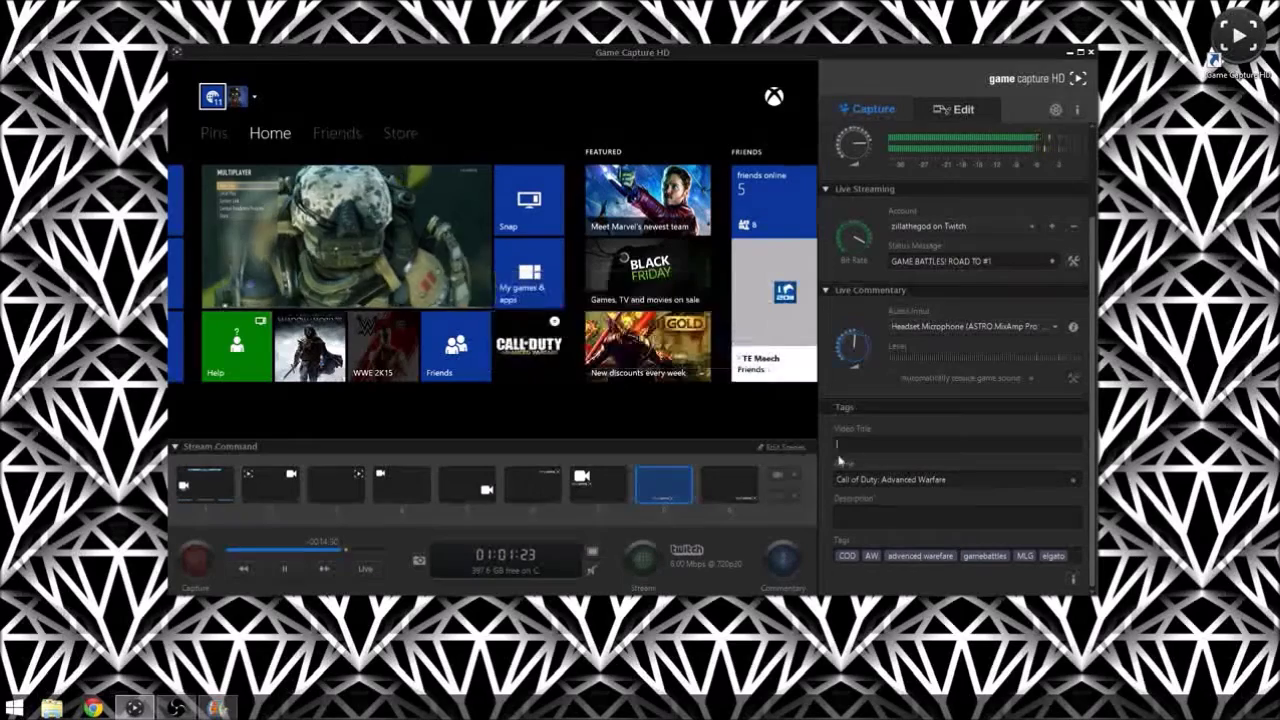